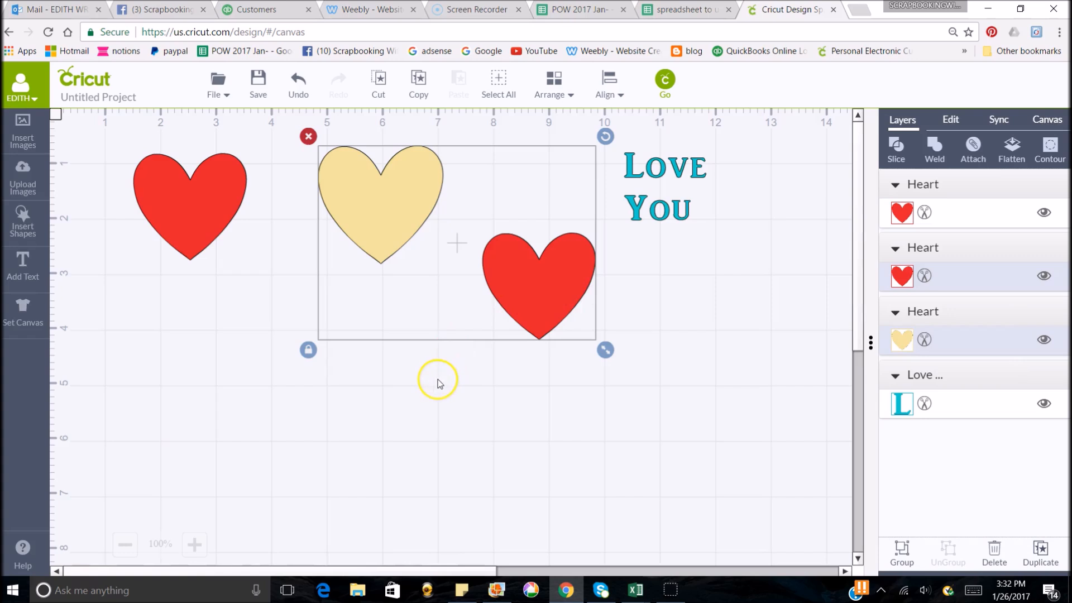
# - Enlarge the yellow heart proportionally and reposition it at about X 4.66 in, Y 0.67 in
pyautogui.click(285, 262)
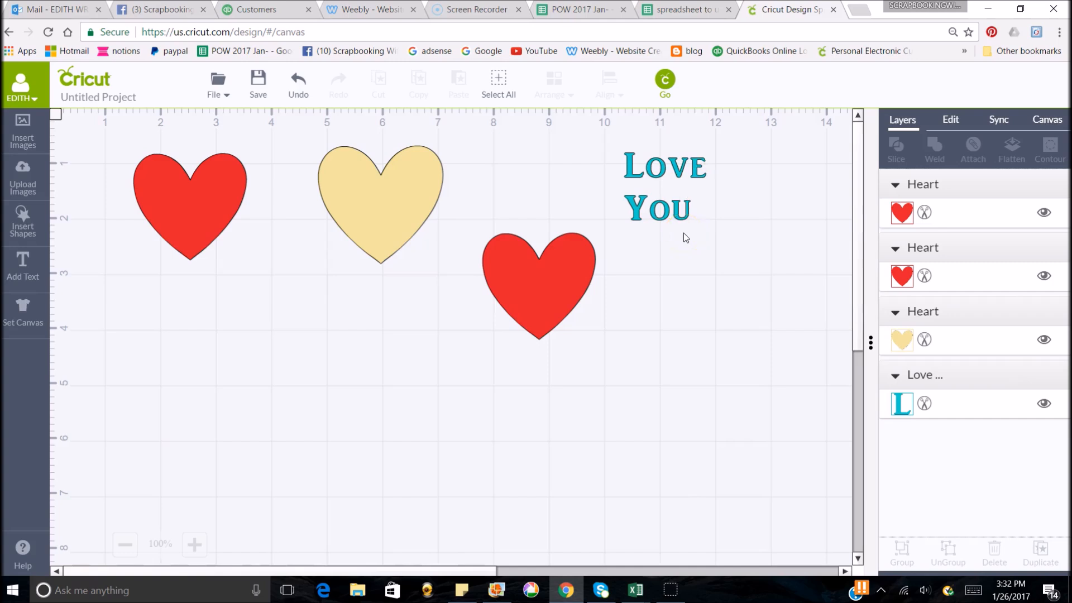
pyautogui.click(417, 212)
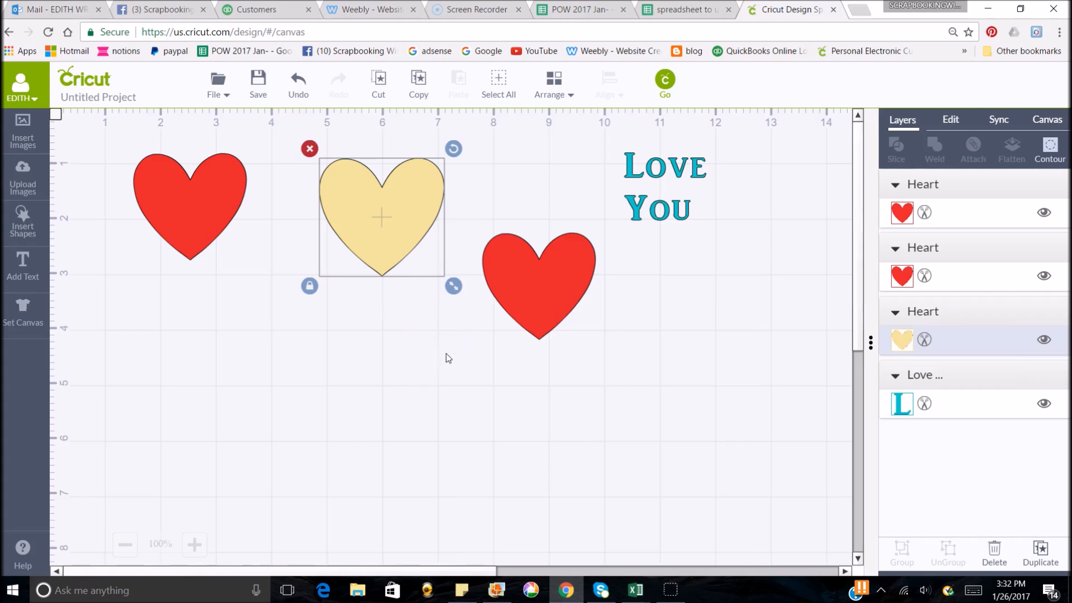
pyautogui.moveTo(372, 233)
pyautogui.mouseDown()
pyautogui.moveTo(360, 221)
pyautogui.moveTo(366, 235)
pyautogui.mouseUp()
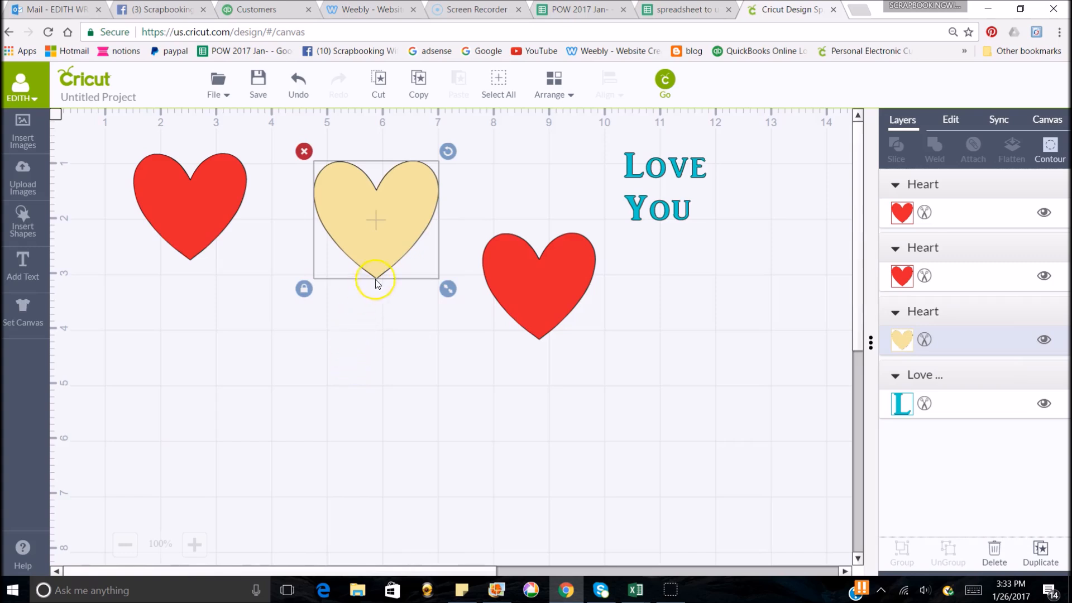
pyautogui.moveTo(447, 289); pyautogui.dragTo(476, 347)
pyautogui.moveTo(392, 244); pyautogui.dragTo(385, 227)
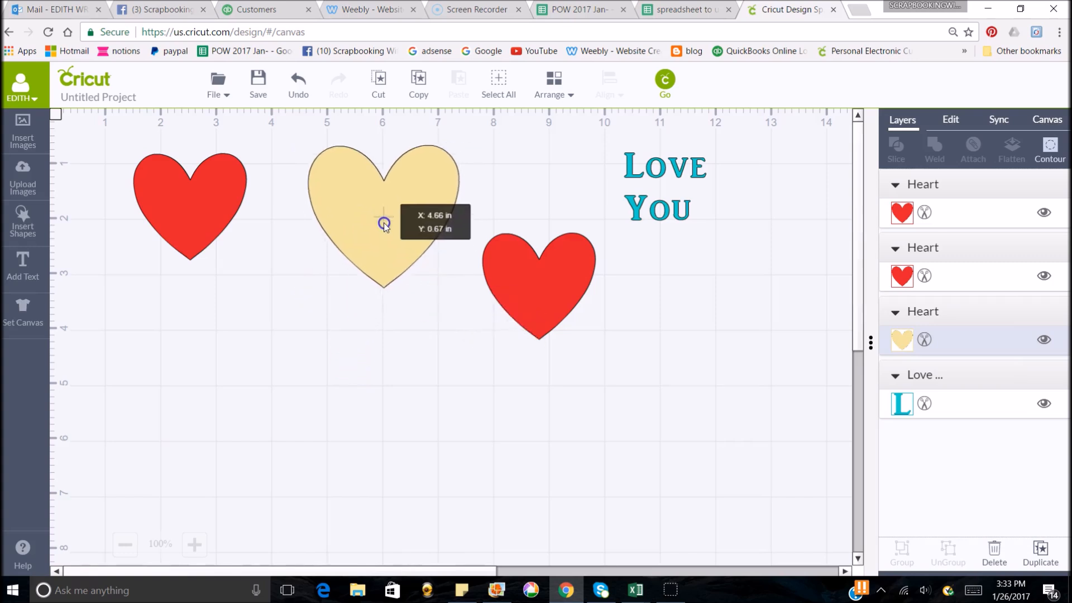
# - Line up the two red hearts on either side of the yellow heart, each slightly overlapping its edge
pyautogui.click(555, 307)
pyautogui.moveTo(527, 278); pyautogui.dragTo(494, 214)
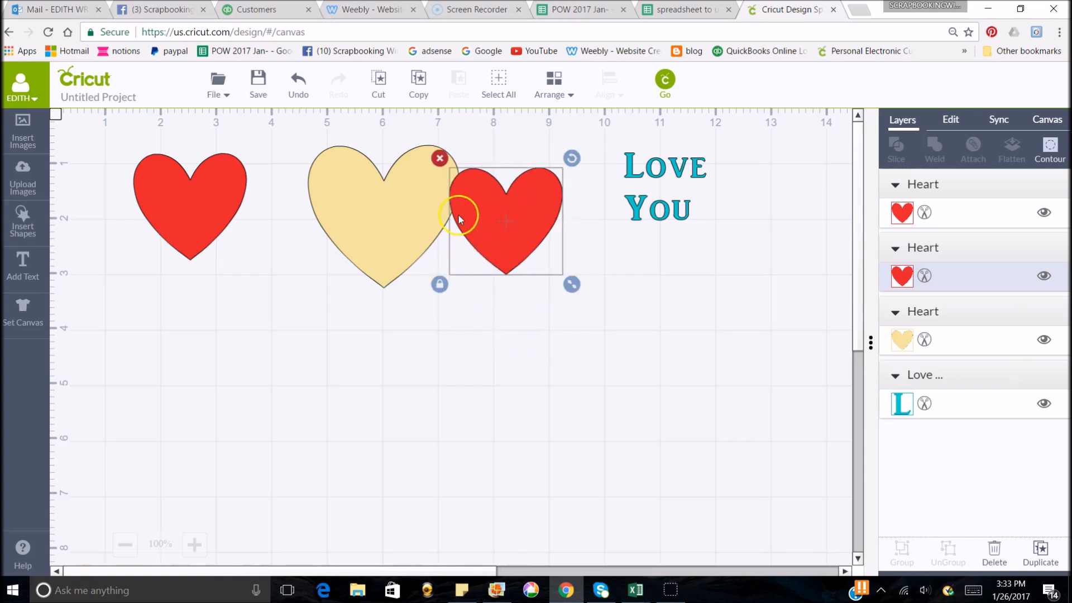
pyautogui.moveTo(206, 203); pyautogui.dragTo(270, 219)
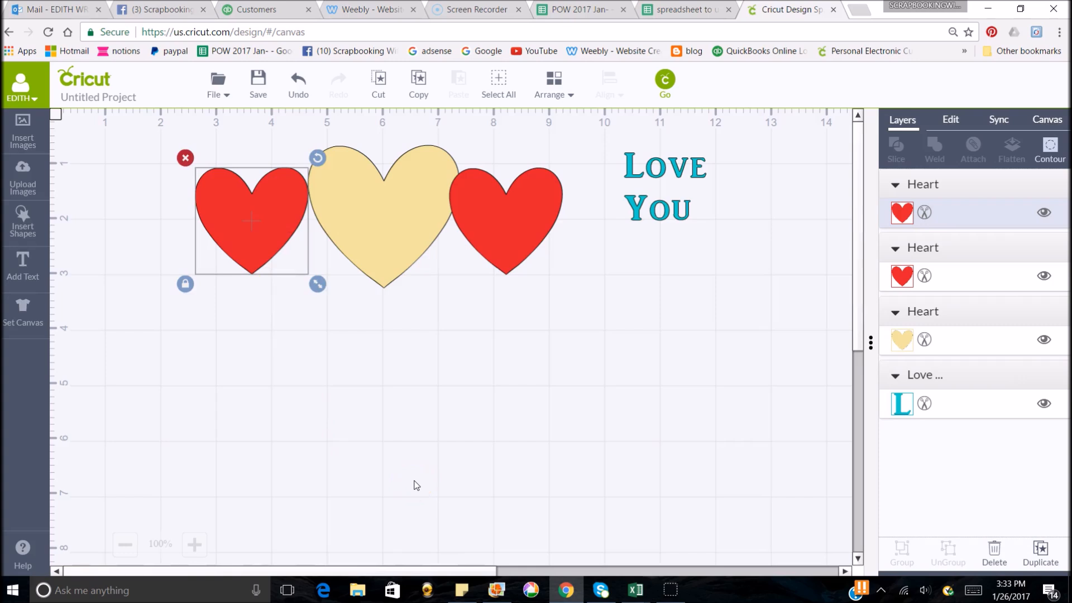
pyautogui.moveTo(280, 223); pyautogui.dragTo(290, 221)
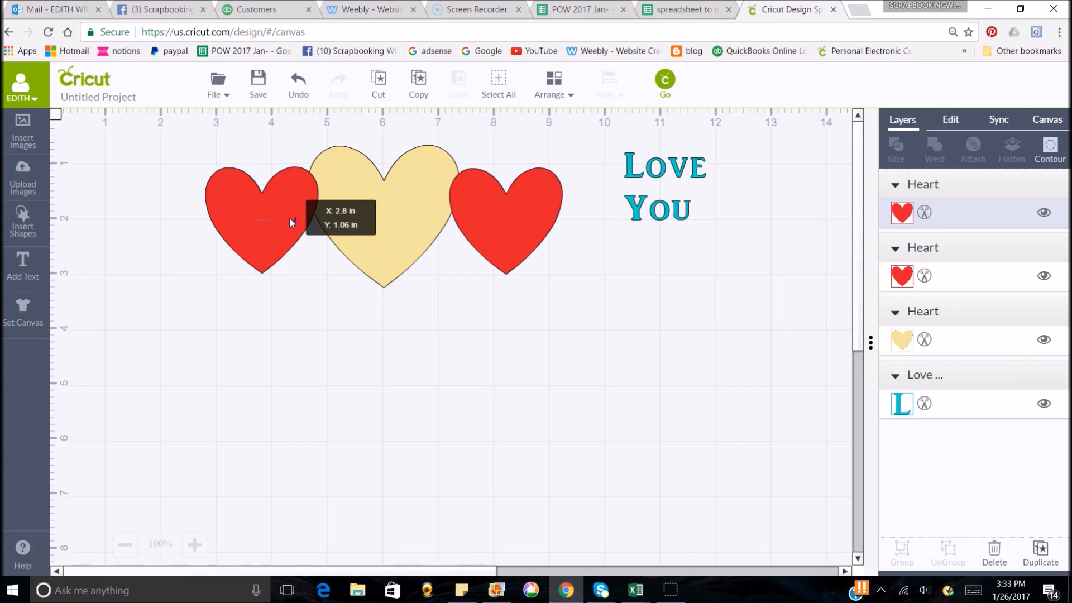
pyautogui.moveTo(289, 221); pyautogui.dragTo(290, 221)
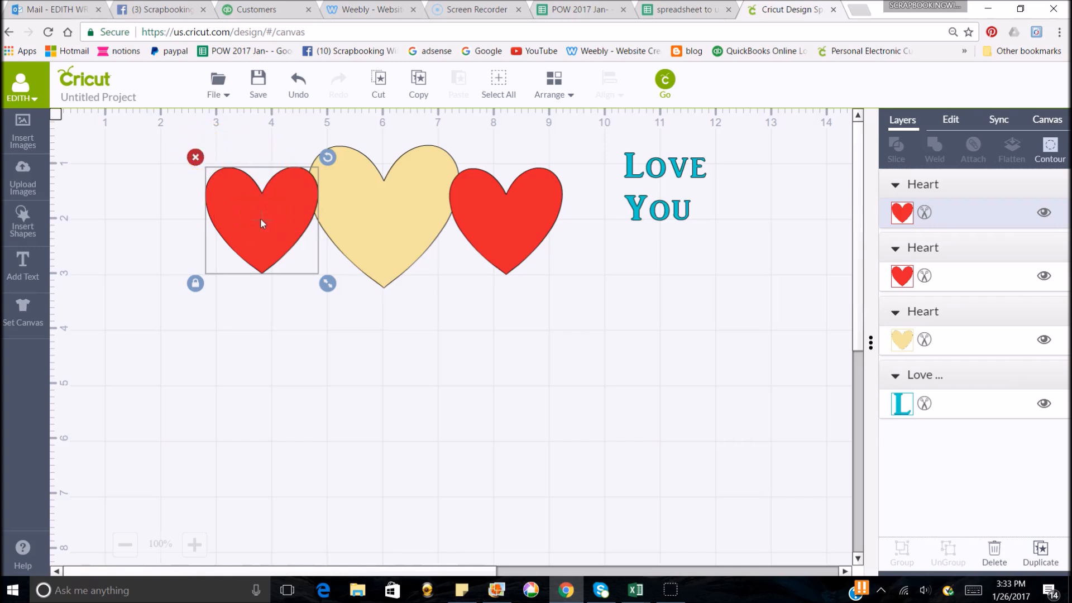
# - Weld the row of three overlapping hearts into one shape and shift it slightly down and left
pyautogui.keyDown('shift'); pyautogui.click(400, 225); pyautogui.keyUp('shift')
pyautogui.click(504, 223)
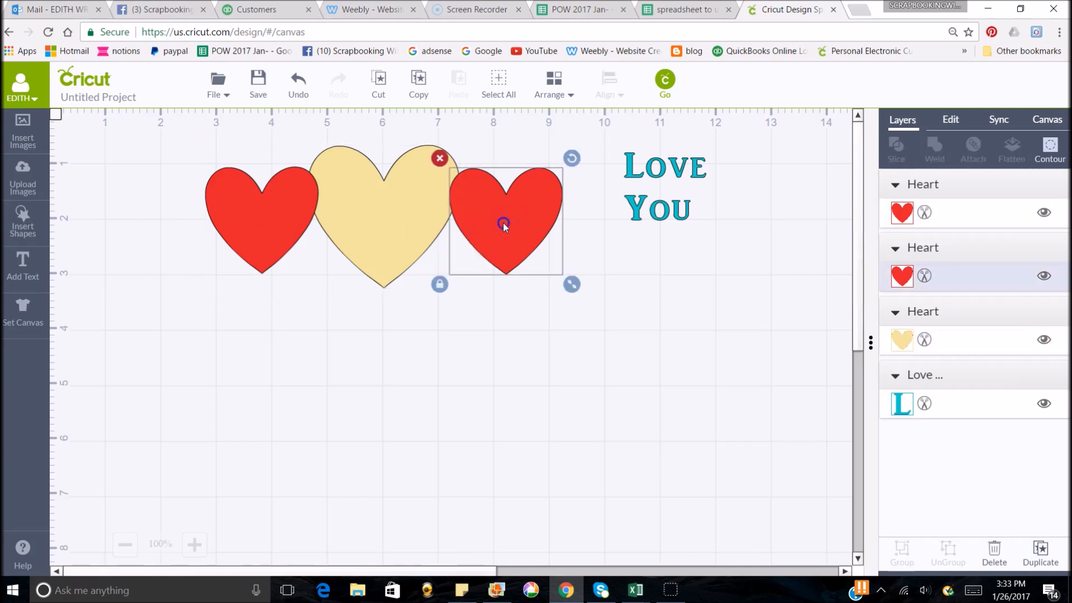
pyautogui.click(282, 217)
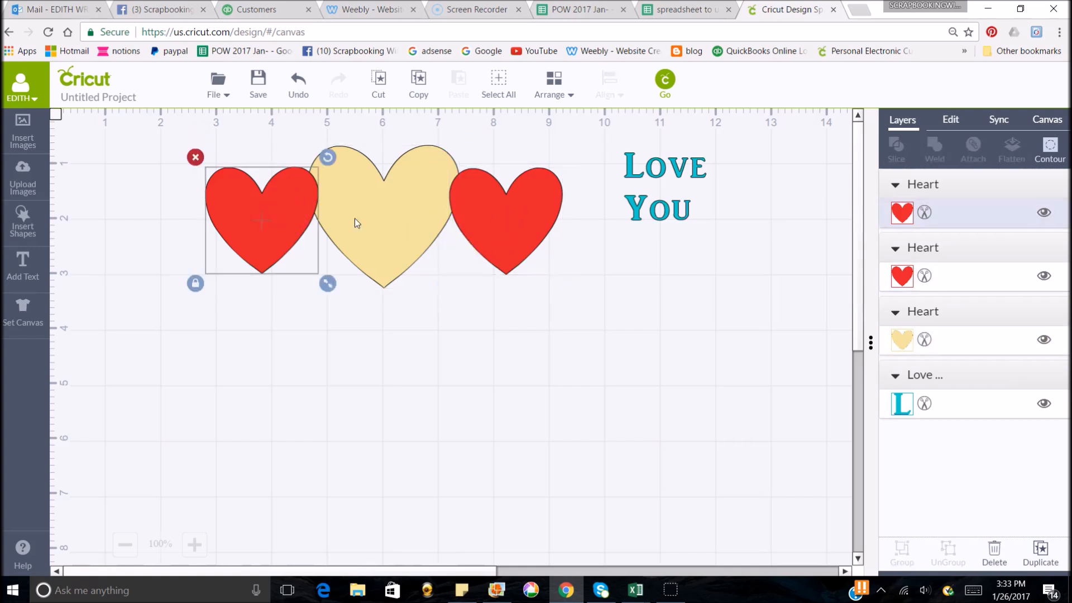
pyautogui.keyDown('shift'); pyautogui.click(376, 199); pyautogui.keyUp('shift')
pyautogui.keyDown('shift'); pyautogui.click(518, 209); pyautogui.keyUp('shift')
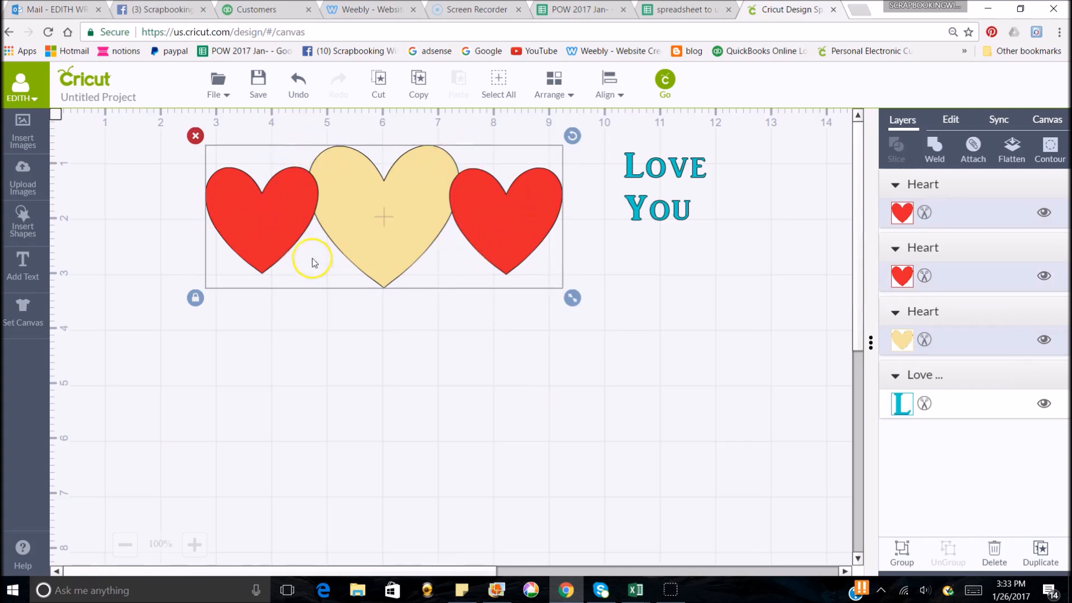
pyautogui.click(938, 153)
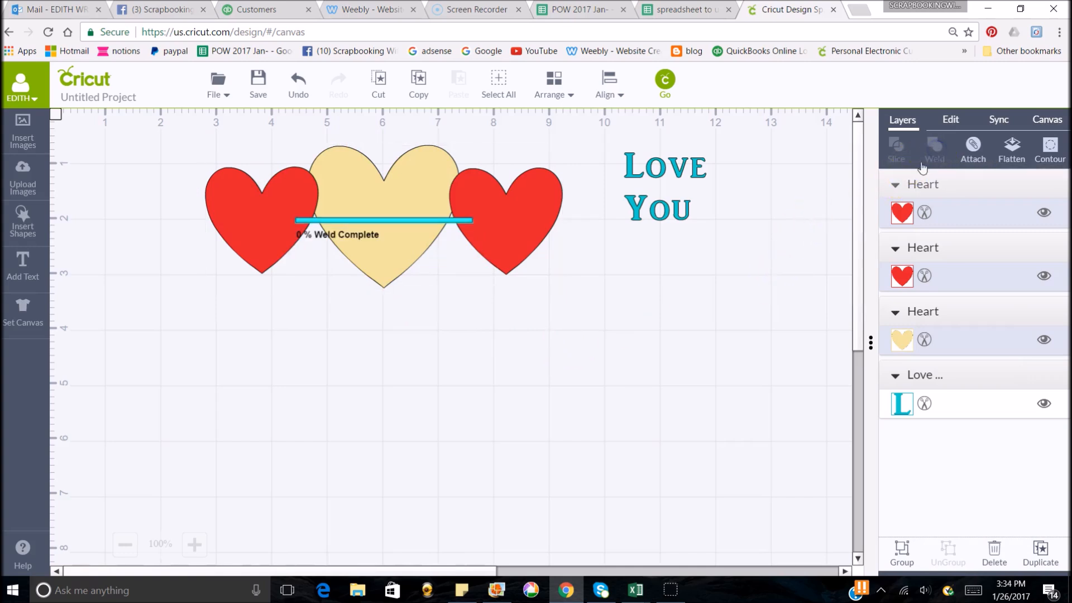
pyautogui.moveTo(371, 220); pyautogui.dragTo(349, 235)
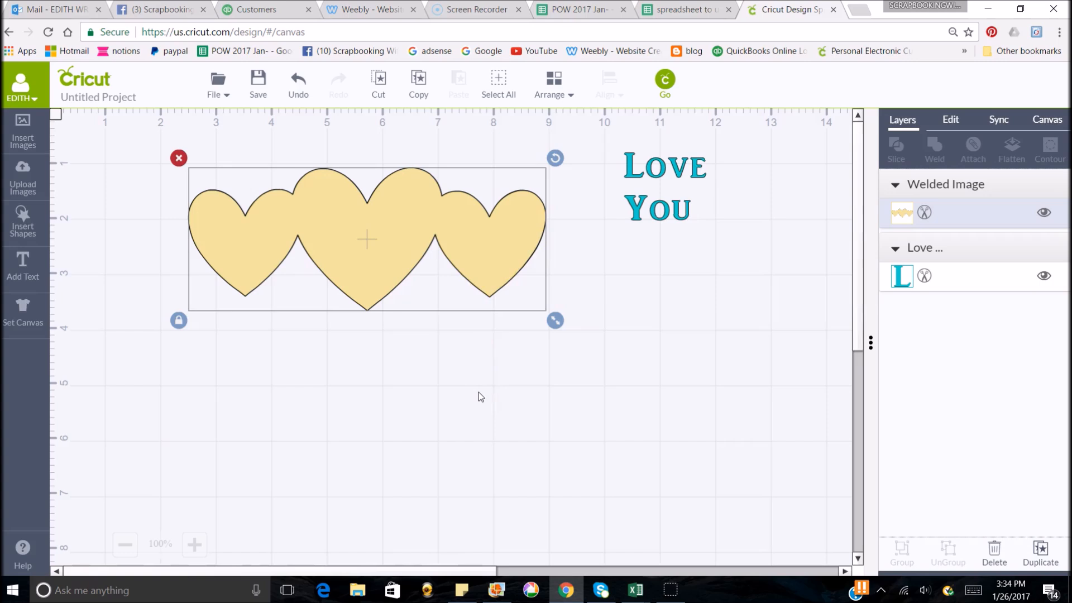
# - Undo the move and the weld of the three-heart row
pyautogui.click(302, 86)
pyautogui.click(302, 87)
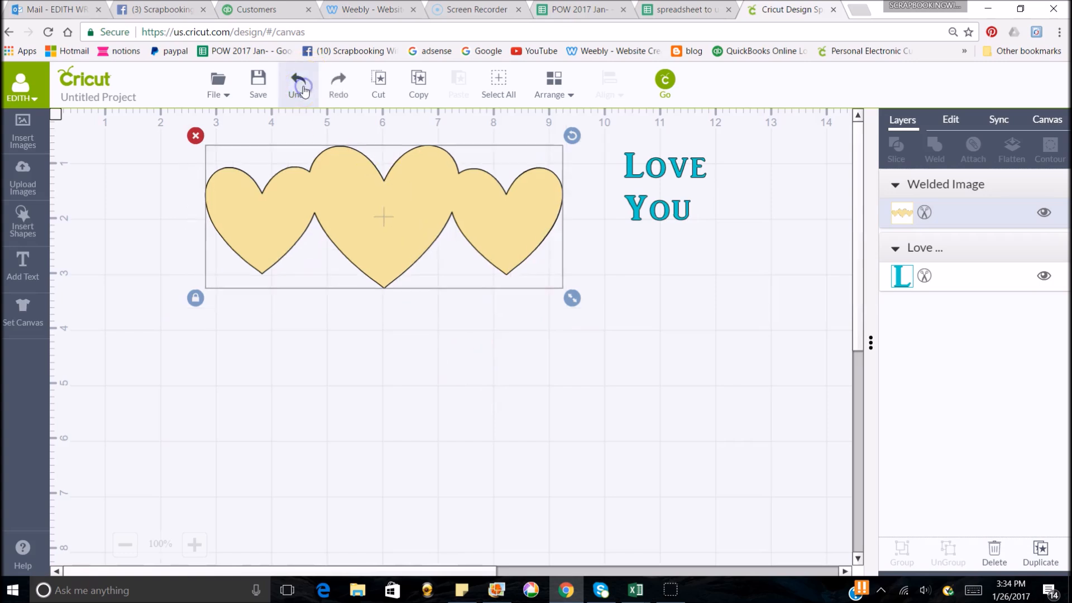
pyautogui.click(302, 88)
# - Rearrange the red hearts diagonally, overlapping the yellow heart at its upper left and lower right
pyautogui.click(283, 201)
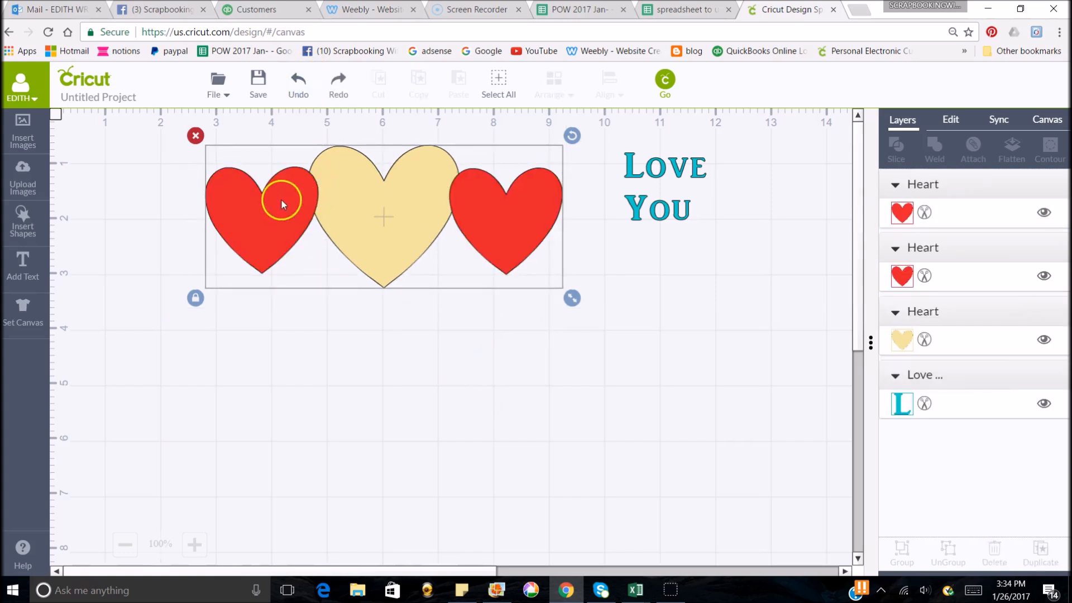
pyautogui.moveTo(264, 207); pyautogui.dragTo(285, 175)
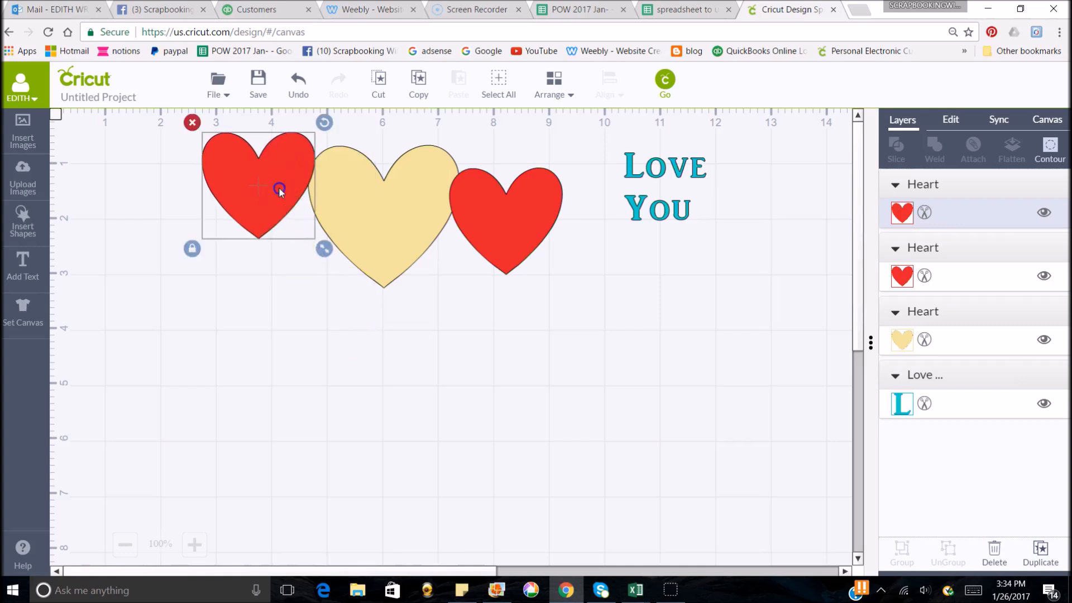
pyautogui.moveTo(279, 187); pyautogui.dragTo(280, 176)
pyautogui.moveTo(520, 222); pyautogui.dragTo(488, 291)
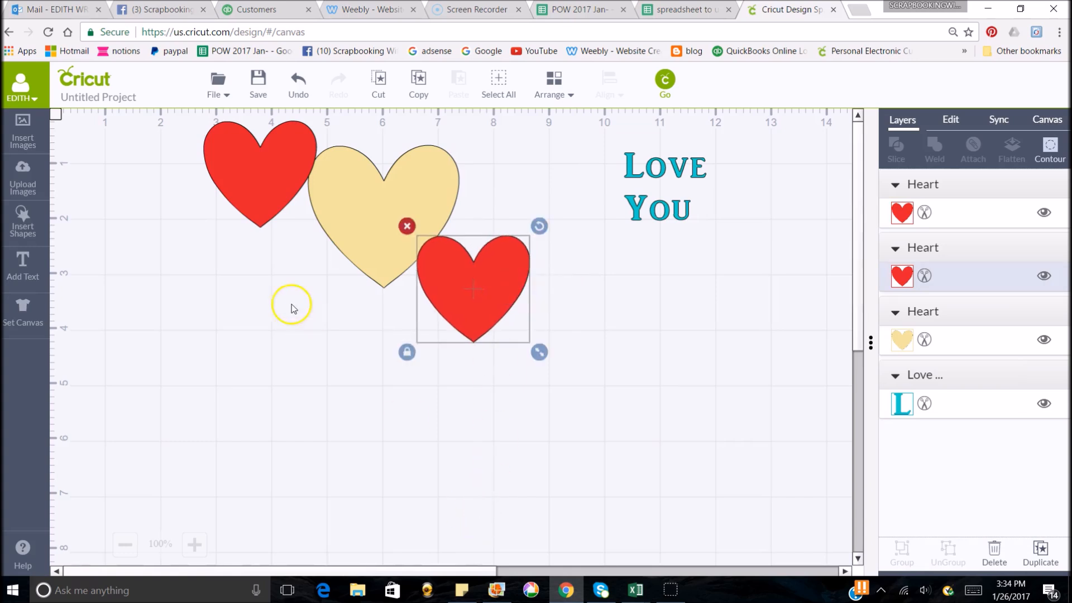
# - Weld the diagonal arrangement of three hearts into one shape and move it down and left
pyautogui.click(292, 281)
pyautogui.click(261, 167)
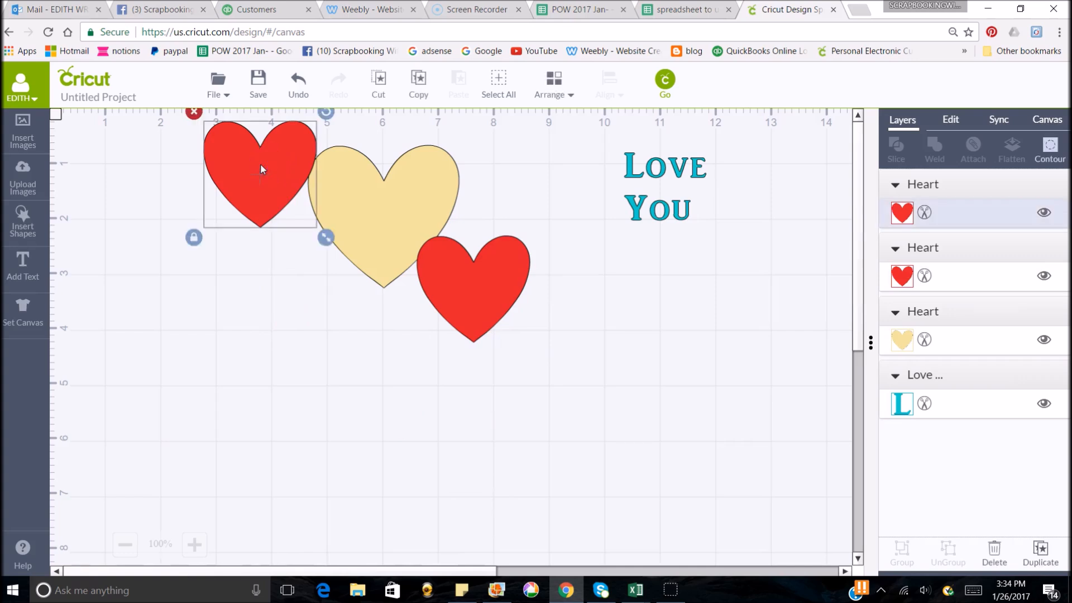
pyautogui.keyDown('shift'); pyautogui.click(385, 204); pyautogui.keyUp('shift')
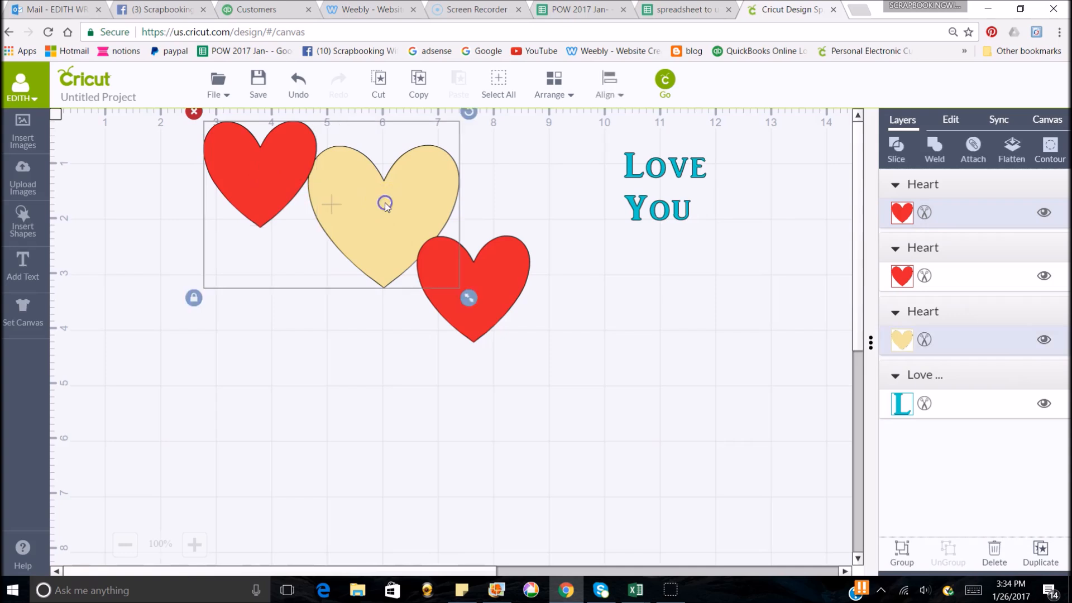
pyautogui.keyDown('shift'); pyautogui.click(501, 287); pyautogui.keyUp('shift')
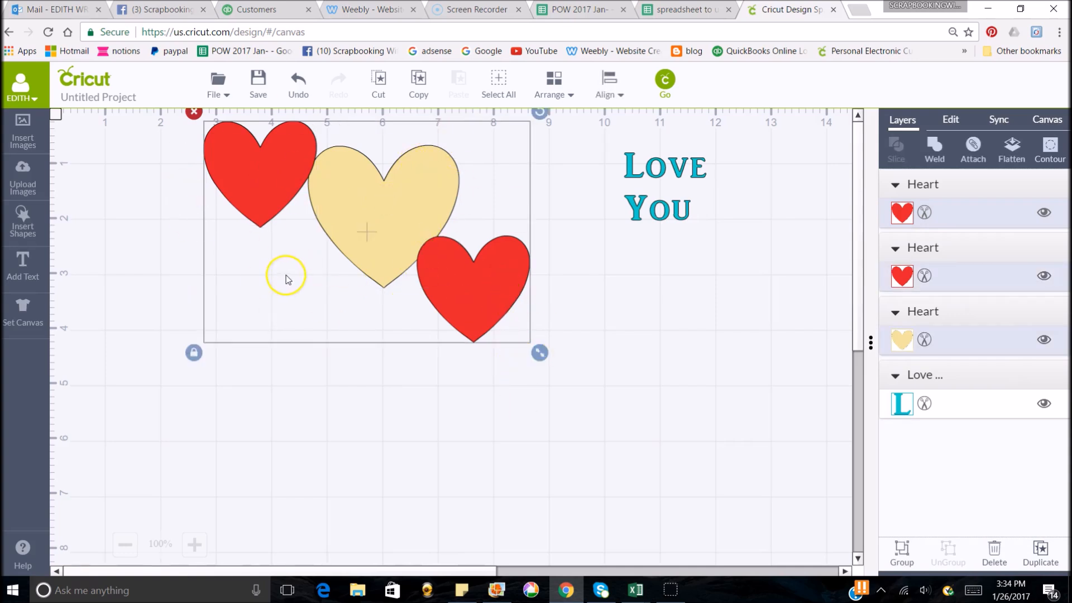
pyautogui.click(938, 153)
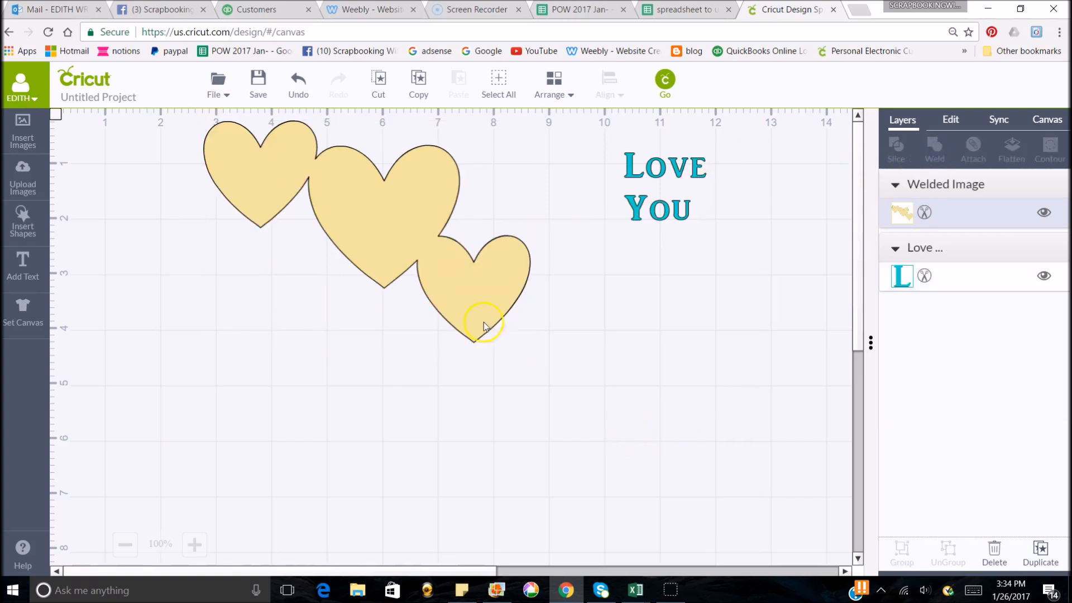
pyautogui.moveTo(370, 223); pyautogui.dragTo(325, 251)
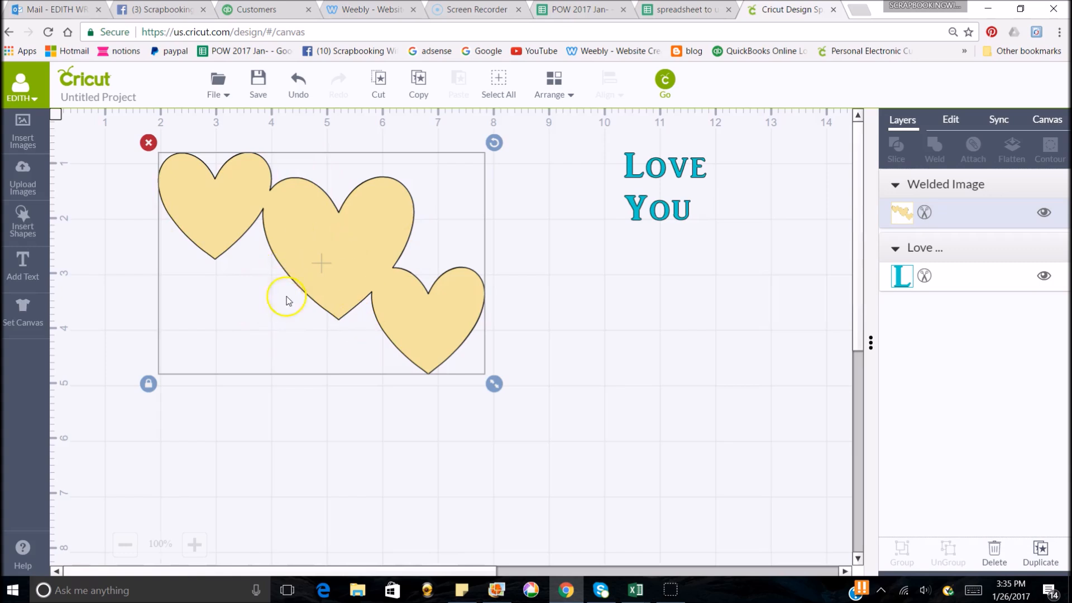
# - Undo the move and the weld of the diagonal hearts, then clear the selection
pyautogui.click(300, 87)
pyautogui.click(300, 87)
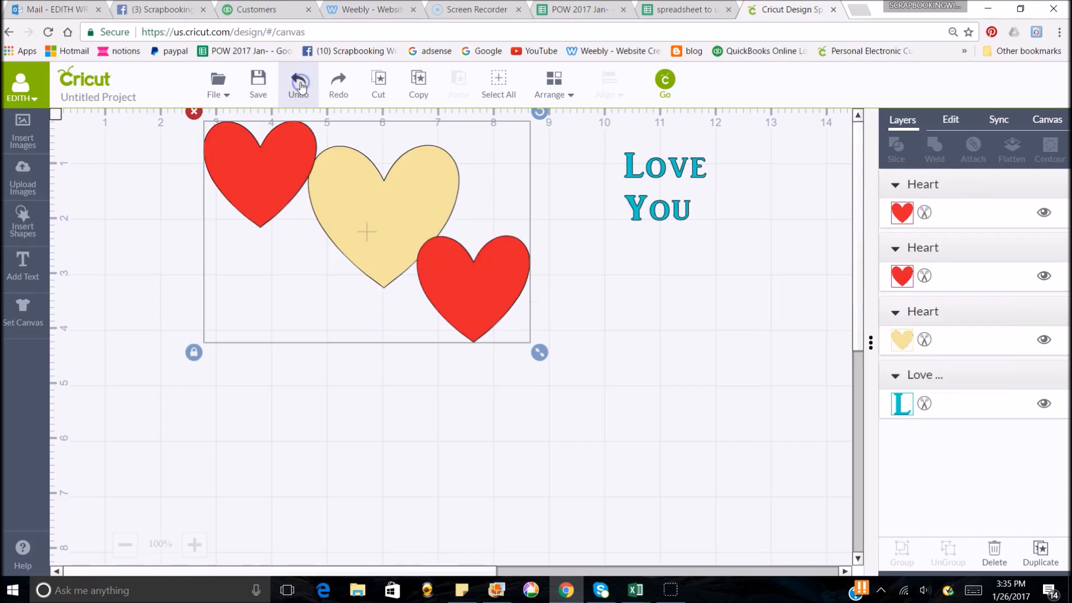
pyautogui.click(414, 282)
# - Move both red hearts away from the yellow heart, one to the canvas's lower left and the other to its lower right
pyautogui.click(477, 297)
pyautogui.moveTo(478, 297); pyautogui.dragTo(580, 419)
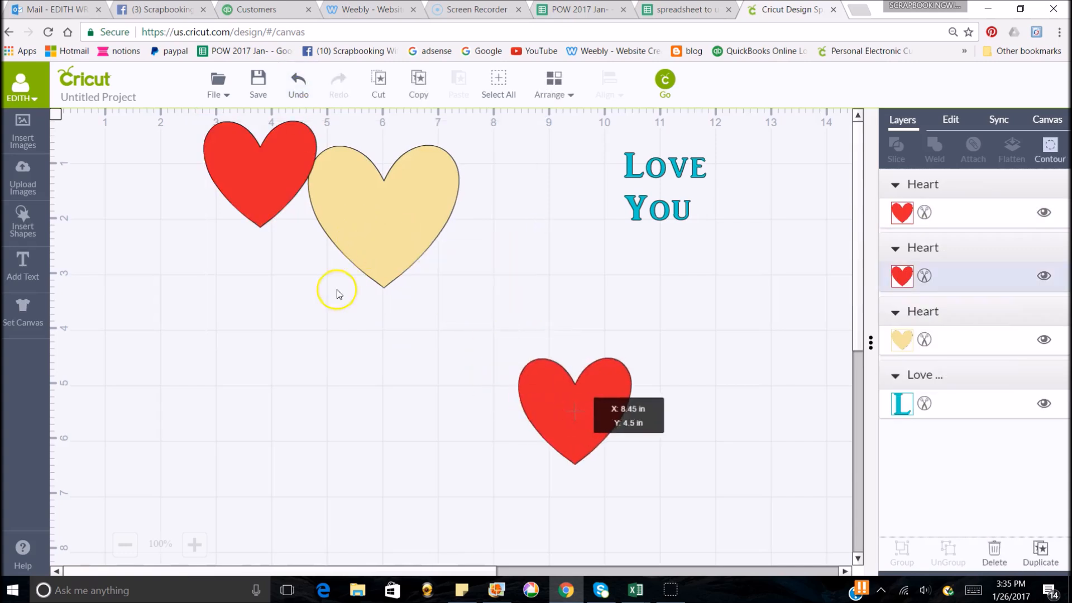
pyautogui.moveTo(268, 149); pyautogui.dragTo(135, 392)
pyautogui.moveTo(522, 416); pyautogui.dragTo(587, 446)
# - Move the "Love You" text closer to the yellow heart and ungroup it into individual letters
pyautogui.click(663, 176)
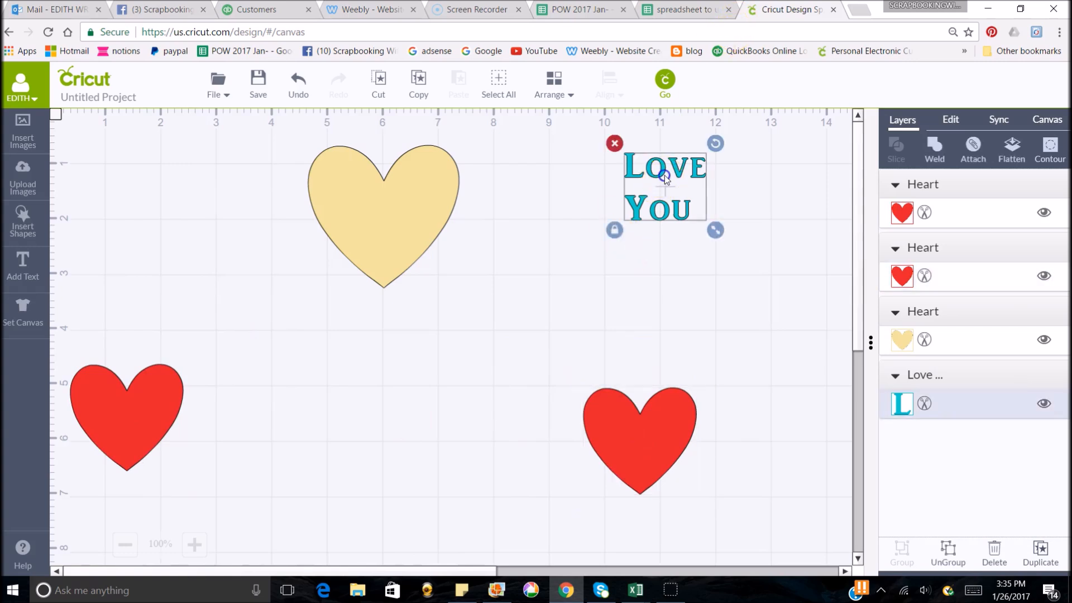
pyautogui.moveTo(675, 183); pyautogui.dragTo(598, 191)
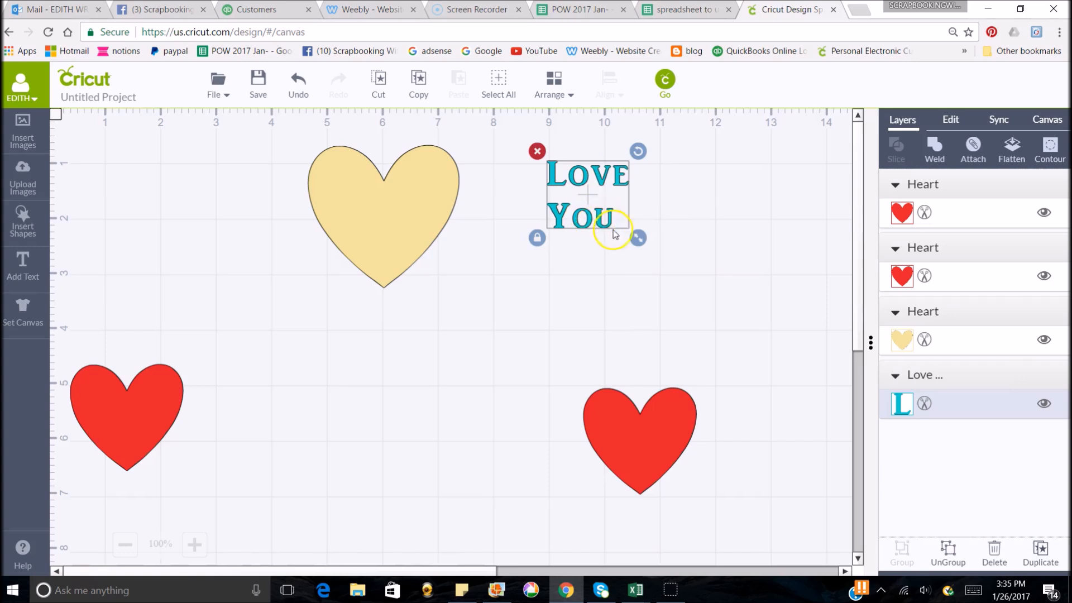
pyautogui.click(585, 195)
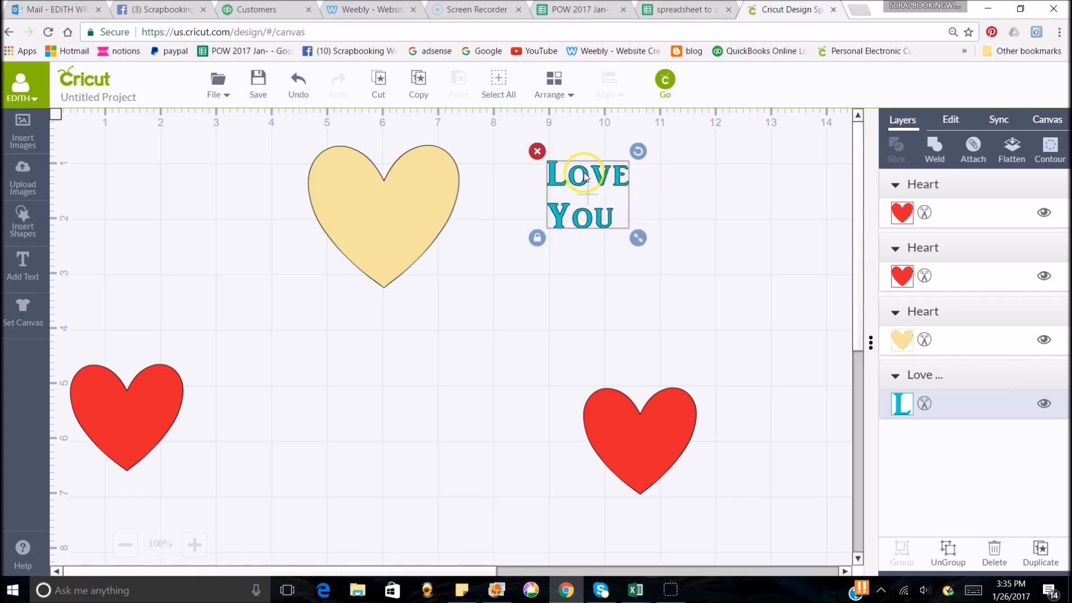
pyautogui.click(948, 554)
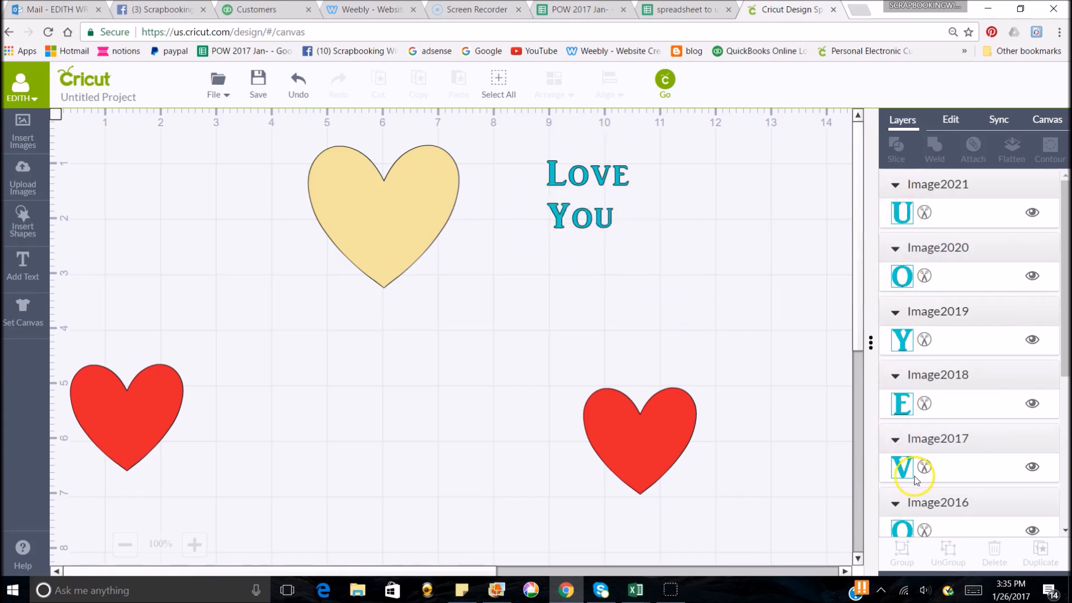
pyautogui.scroll(-4, 915, 478)
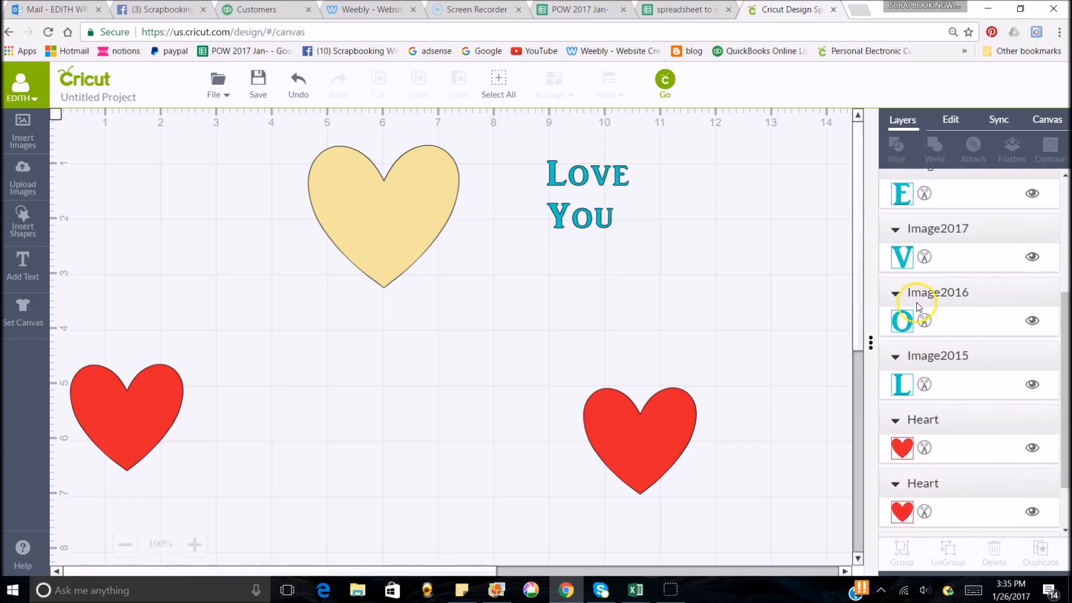
pyautogui.scroll(4, 915, 290)
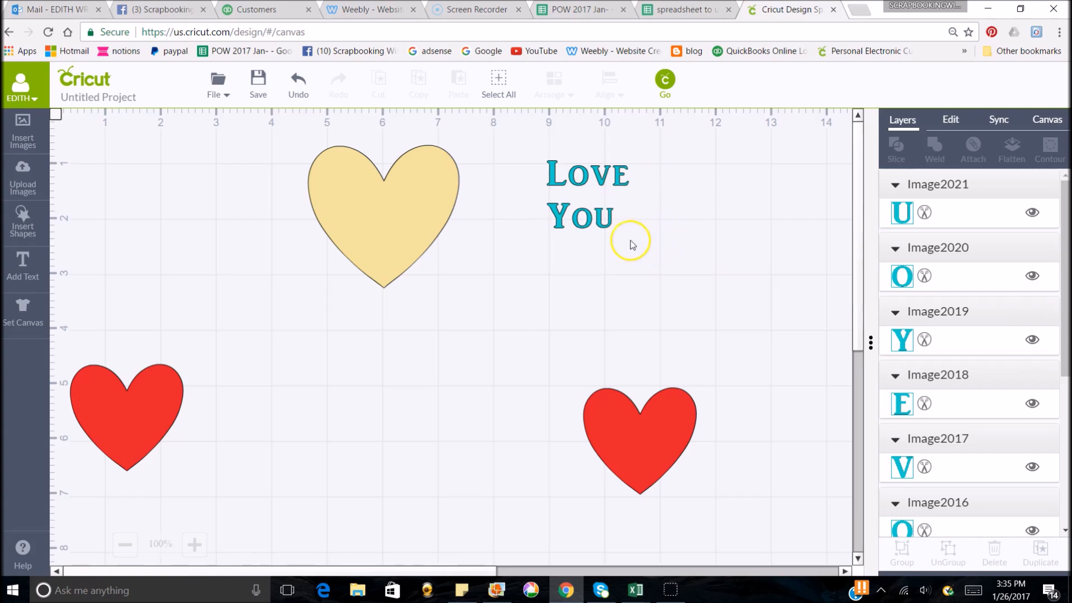
# - Group the letters Y, O and U, and move the grouped word down and right, away from "Love"
pyautogui.click(559, 226)
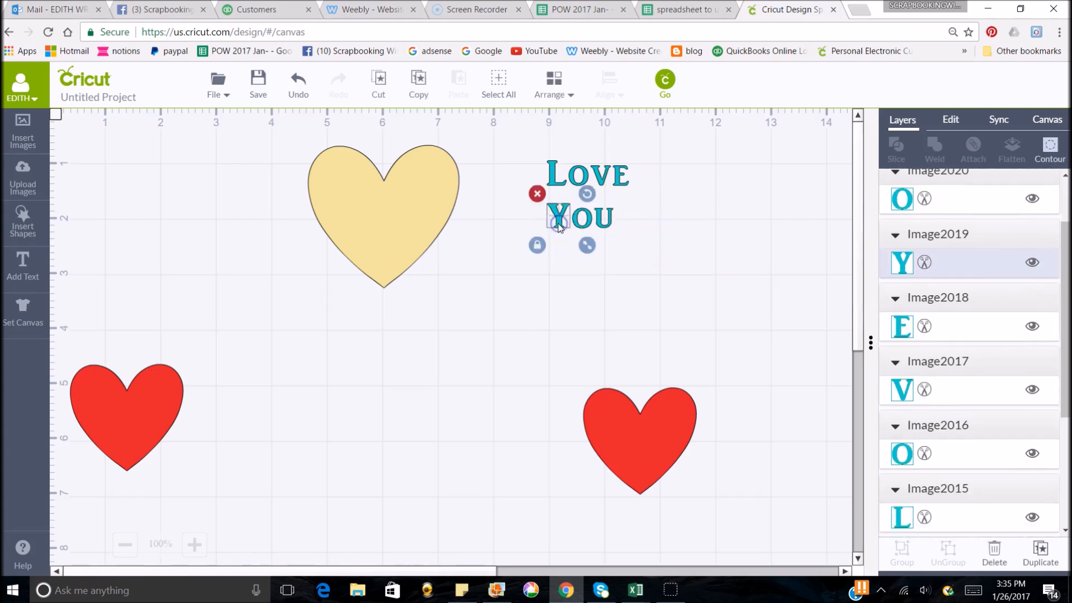
pyautogui.keyDown('shift'); pyautogui.click(586, 225); pyautogui.keyUp('shift')
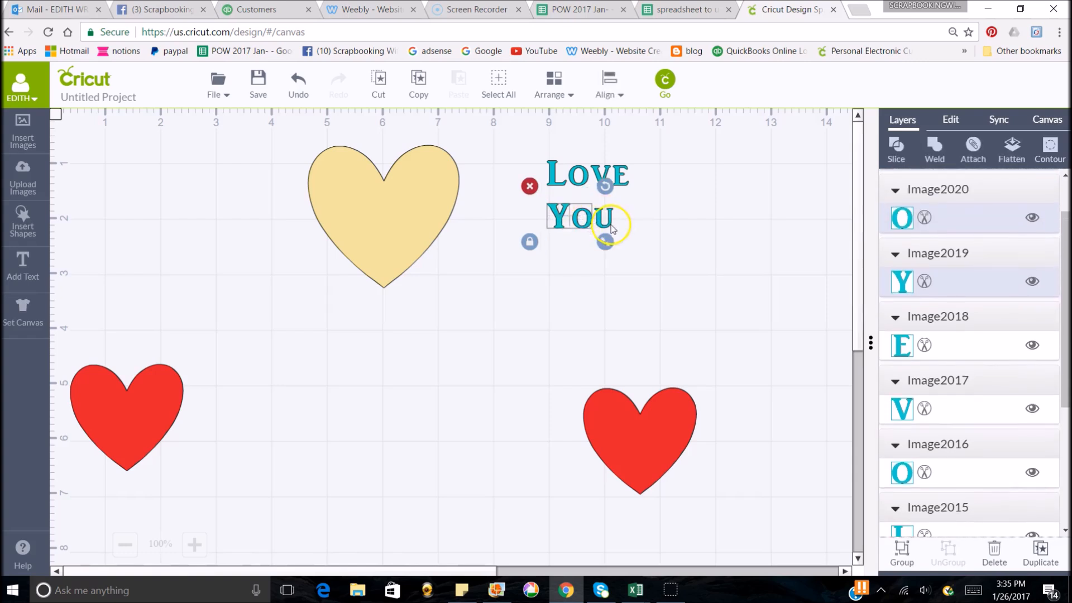
pyautogui.keyDown('shift'); pyautogui.click(610, 225); pyautogui.keyUp('shift')
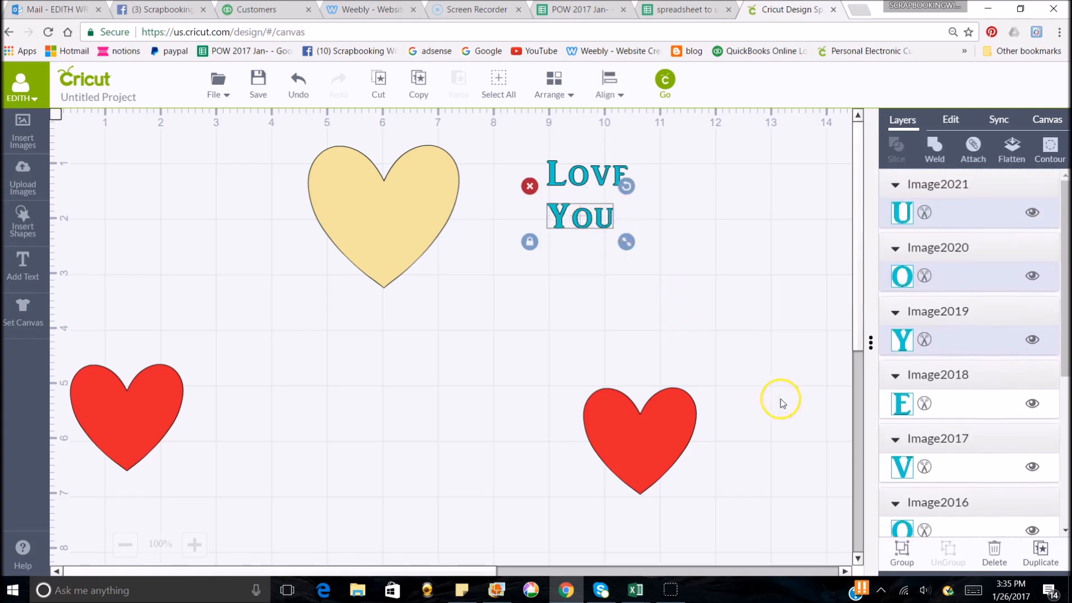
pyautogui.click(903, 551)
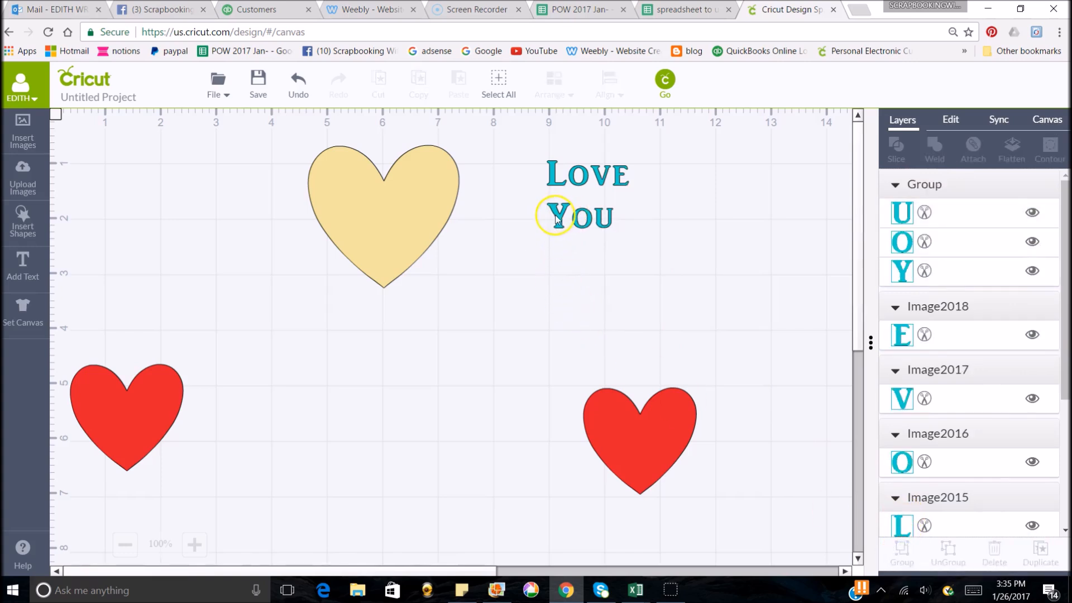
pyautogui.click(568, 244)
pyautogui.moveTo(568, 246); pyautogui.dragTo(651, 260)
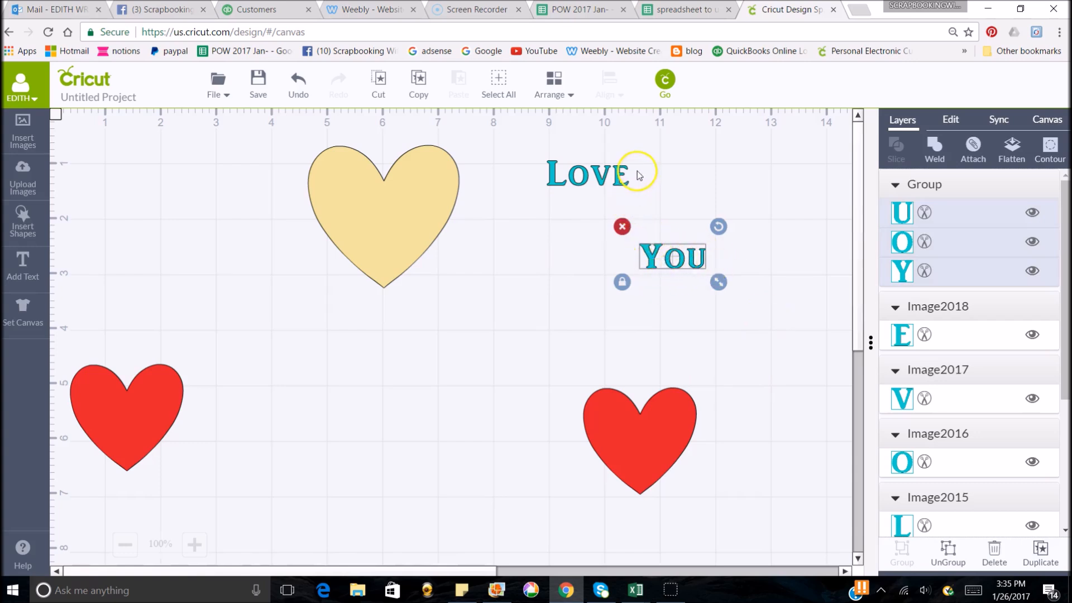
# - Move the letter E away from the rest of "Love", undo the move and clear the selection
pyautogui.moveTo(621, 179); pyautogui.dragTo(682, 187)
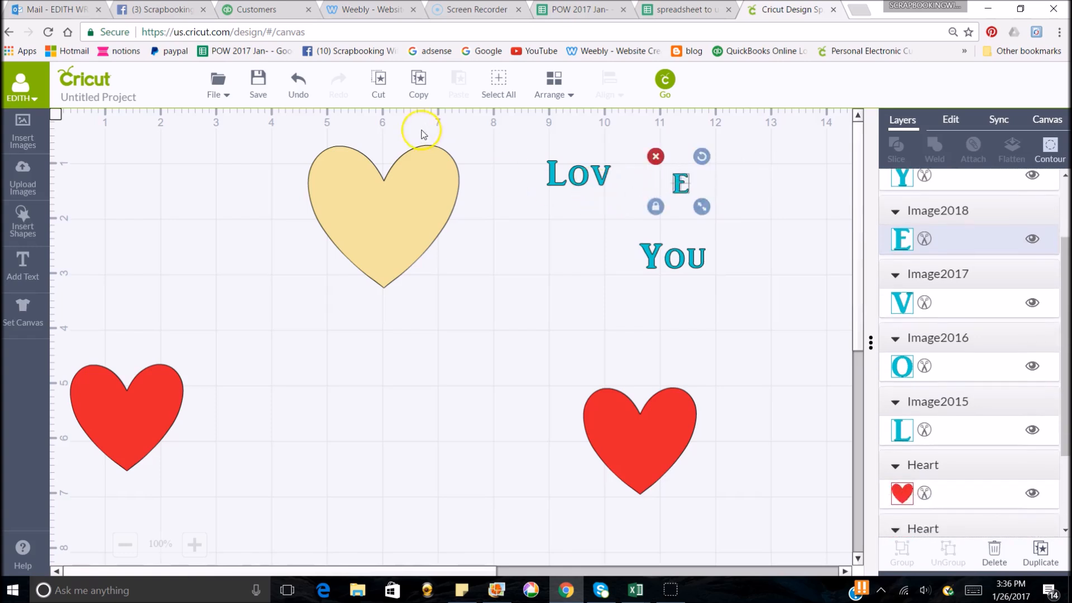
pyautogui.click(298, 85)
pyautogui.click(519, 230)
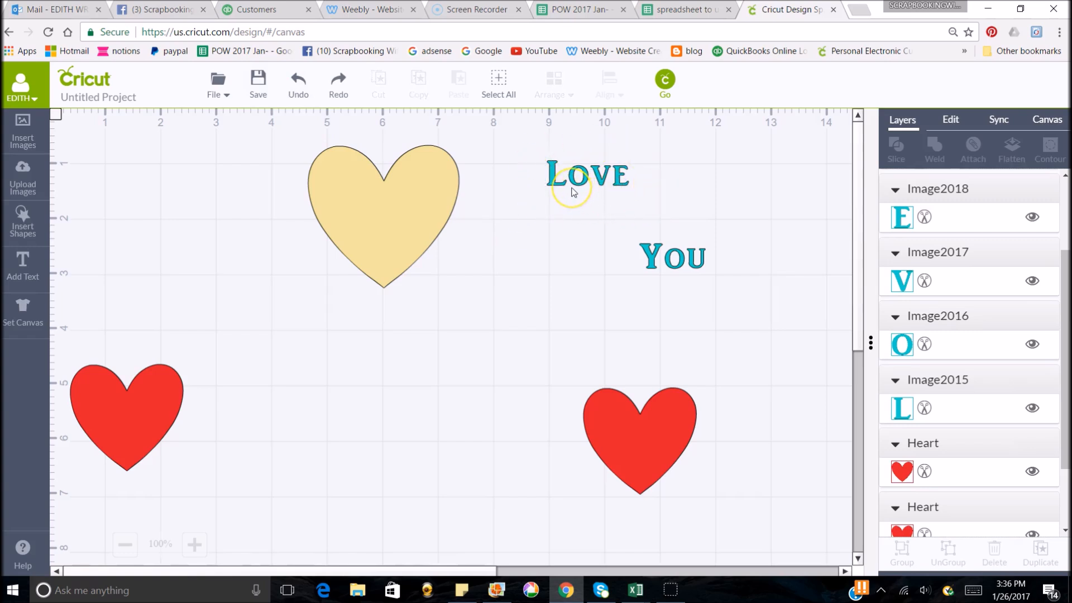
# - Group the letters L, O, V and E, and shift the grouped words "Love" and "You" horizontally toward each other
pyautogui.click(556, 190)
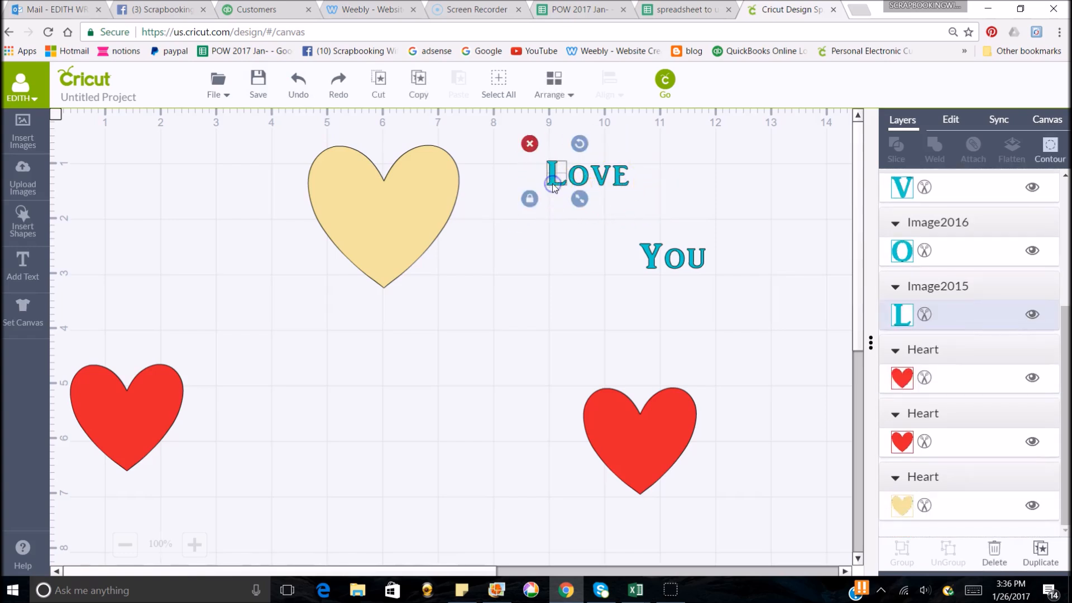
pyautogui.keyDown('shift'); pyautogui.click(579, 177); pyautogui.keyUp('shift')
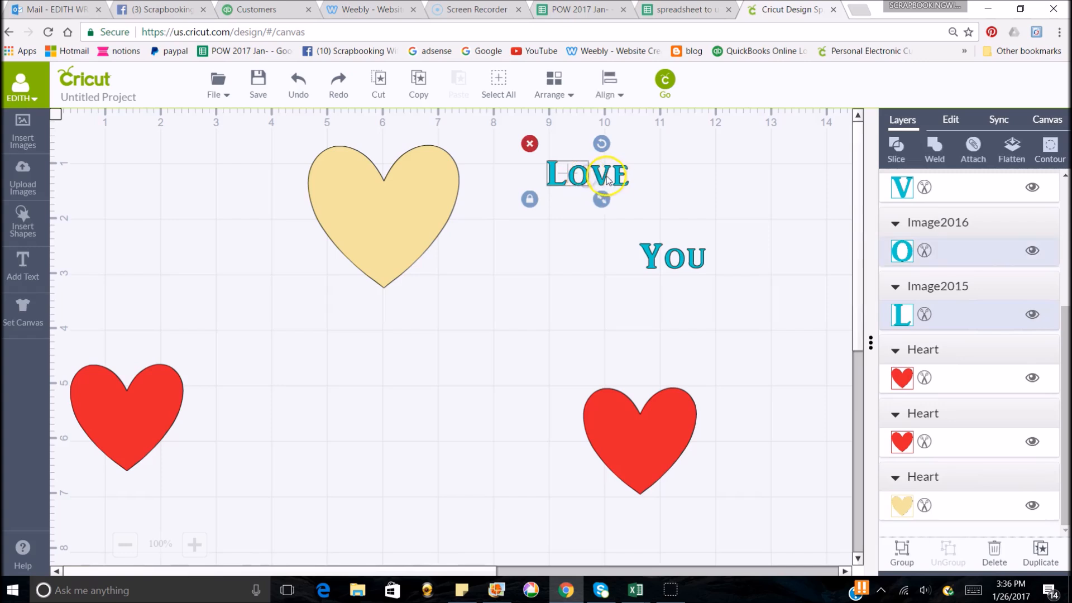
pyautogui.keyDown('shift'); pyautogui.click(603, 178); pyautogui.keyUp('shift')
pyautogui.keyDown('shift'); pyautogui.click(628, 184); pyautogui.keyUp('shift')
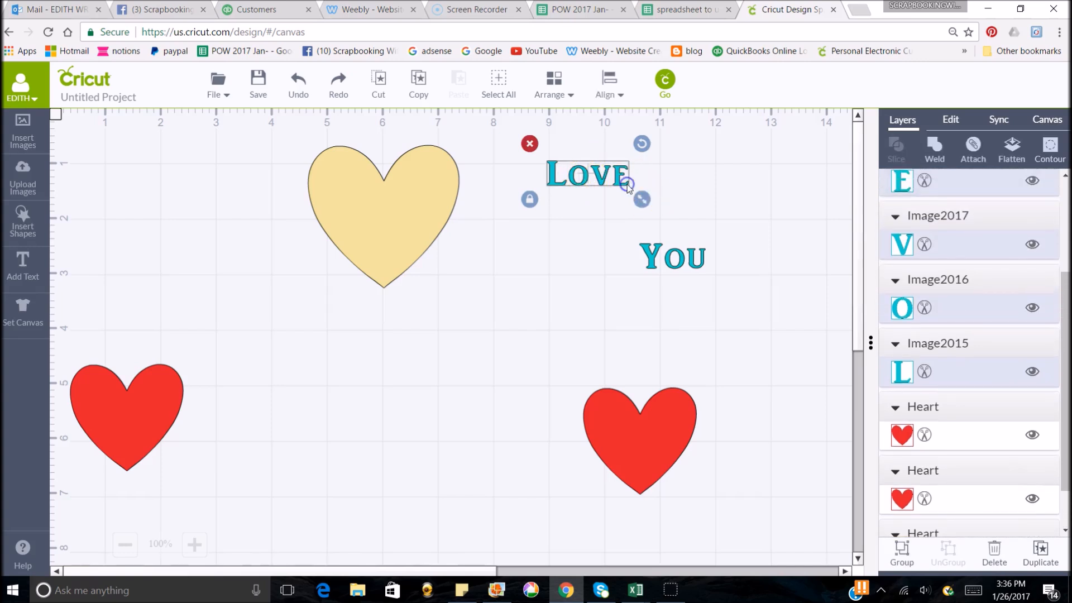
pyautogui.click(900, 553)
pyautogui.moveTo(606, 201); pyautogui.dragTo(635, 202)
pyautogui.moveTo(677, 259); pyautogui.dragTo(651, 259)
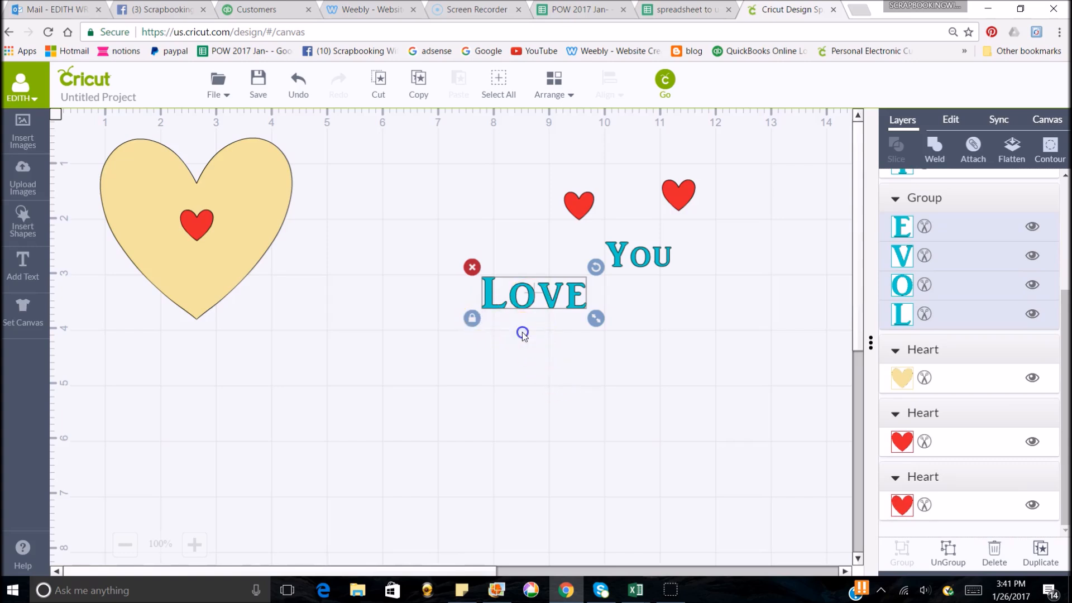
# - Move the "Love" group to the left, away from "You", and ungroup it into individual letters
pyautogui.click(522, 330)
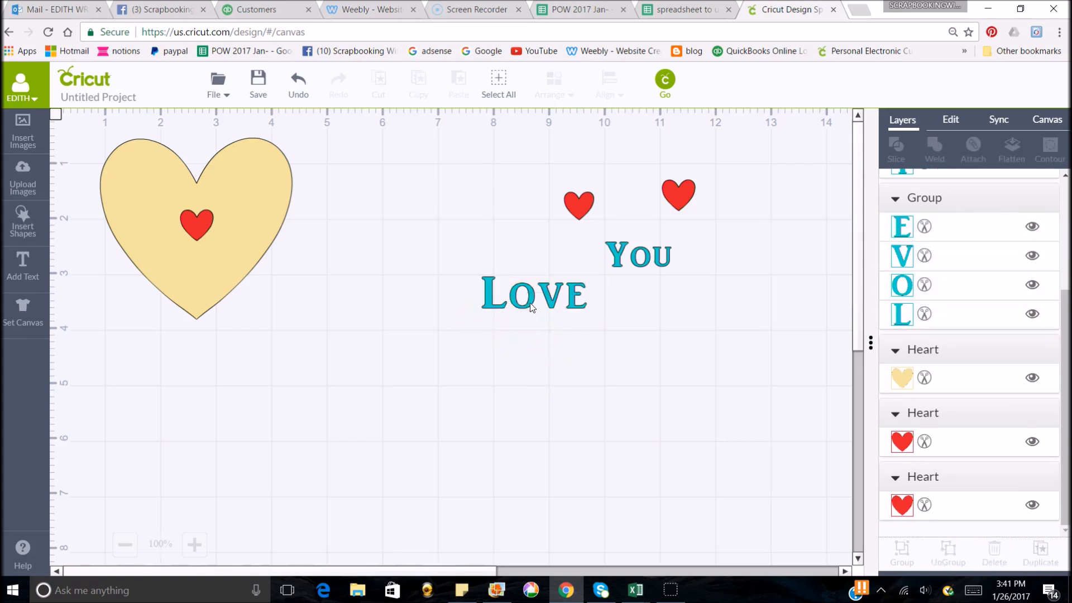
pyautogui.moveTo(530, 303); pyautogui.dragTo(480, 313)
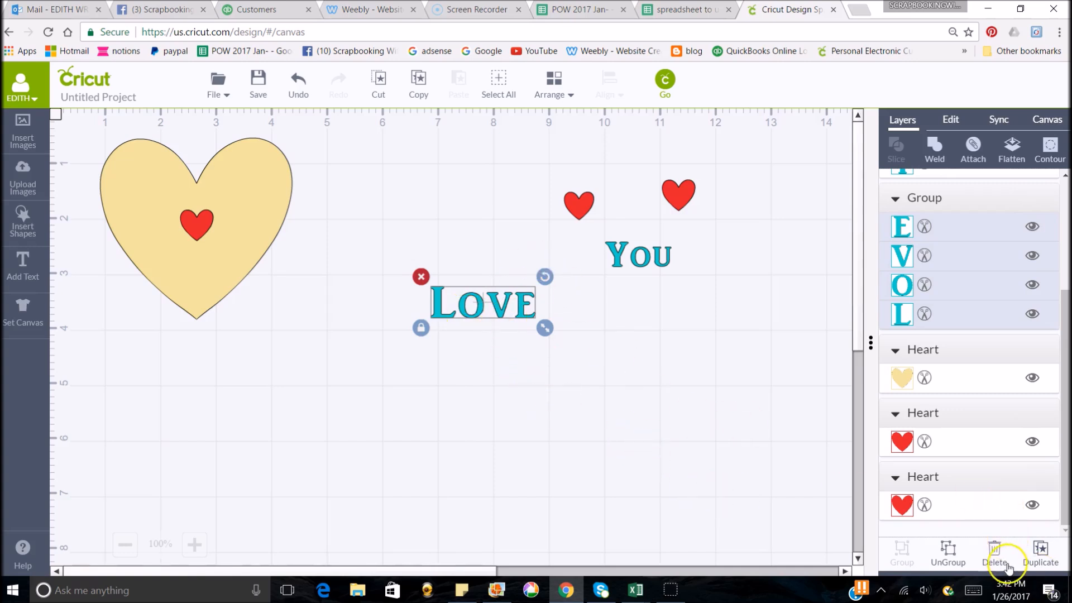
pyautogui.click(951, 554)
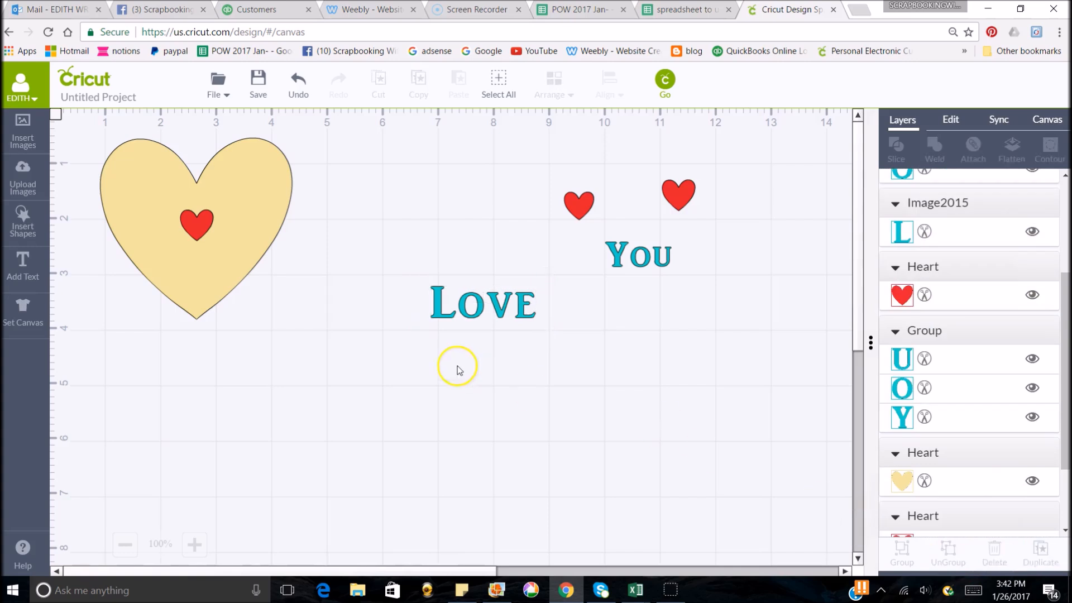
# - Move the letters of "Love" closer together so that O, V and E overlap, and clear the selection
pyautogui.click(479, 308)
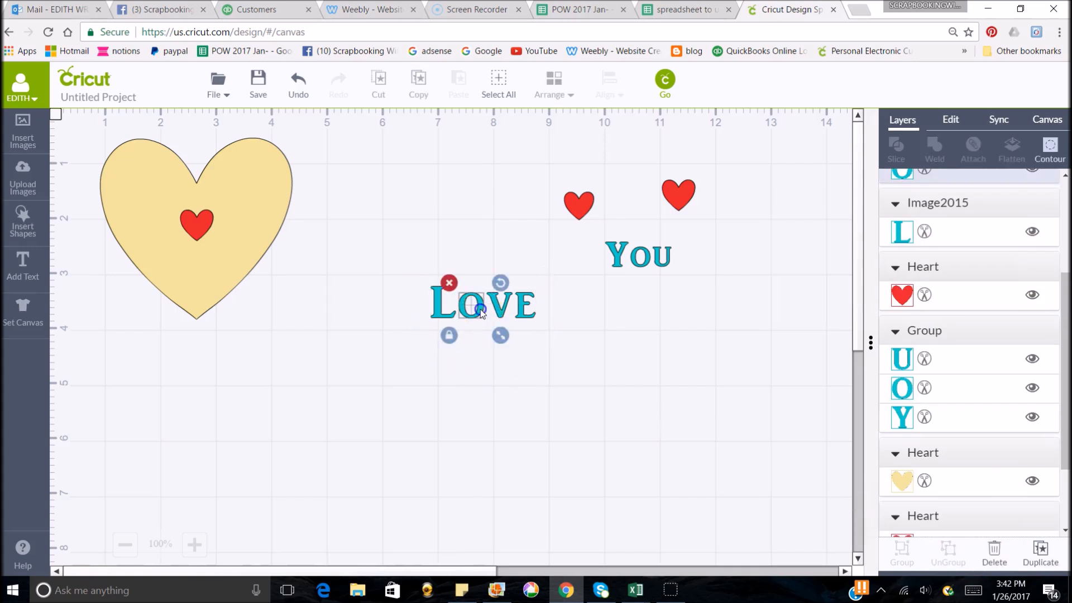
pyautogui.moveTo(479, 310); pyautogui.dragTo(502, 297)
pyautogui.click(519, 297)
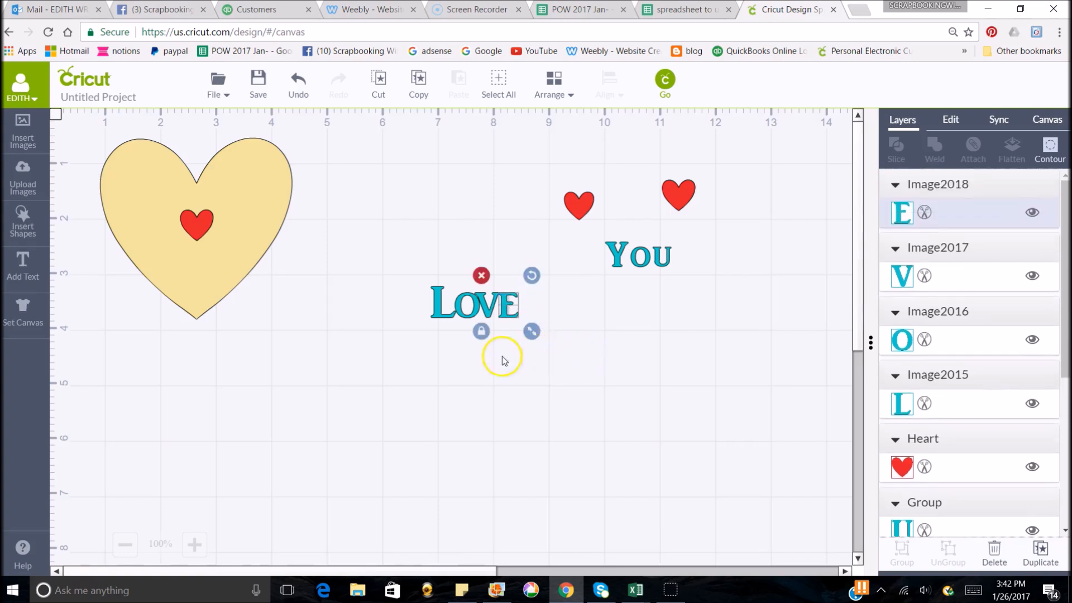
pyautogui.click(416, 356)
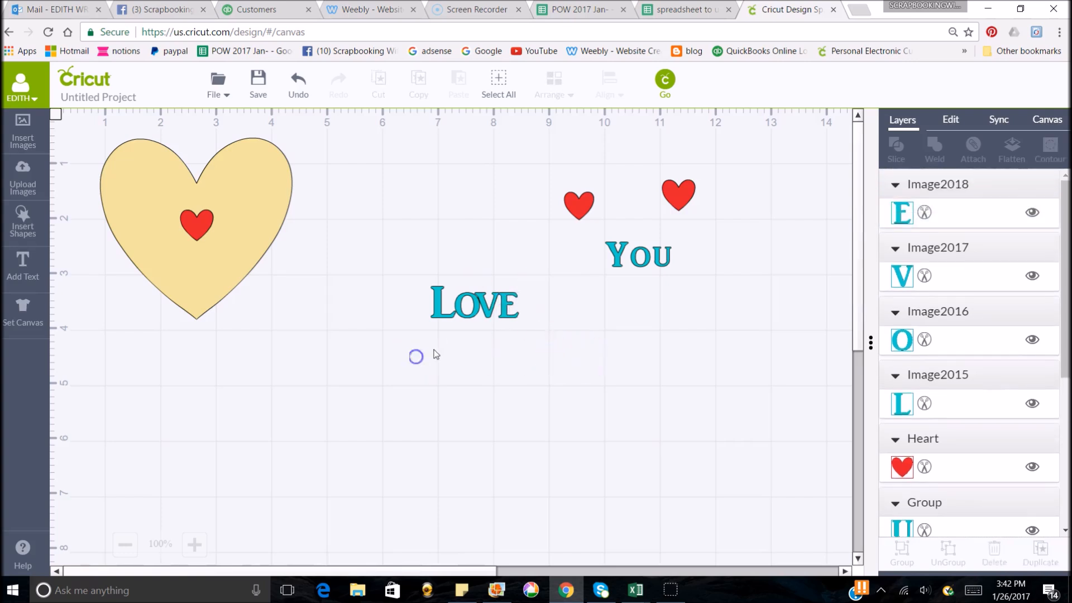
# - Weld the letters L, O, V and E into one shape and move the welded word slightly up and left
pyautogui.click(439, 309)
pyautogui.keyDown('shift'); pyautogui.click(464, 316); pyautogui.keyUp('shift')
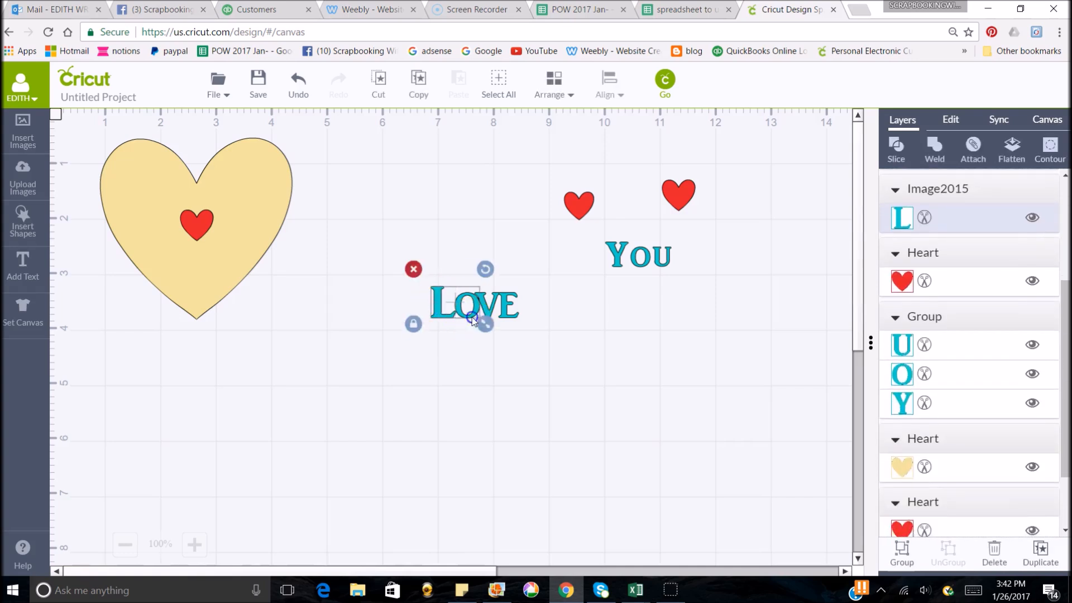
pyautogui.keyDown('shift'); pyautogui.click(488, 310); pyautogui.keyUp('shift')
pyautogui.keyDown('shift'); pyautogui.click(505, 310); pyautogui.keyUp('shift')
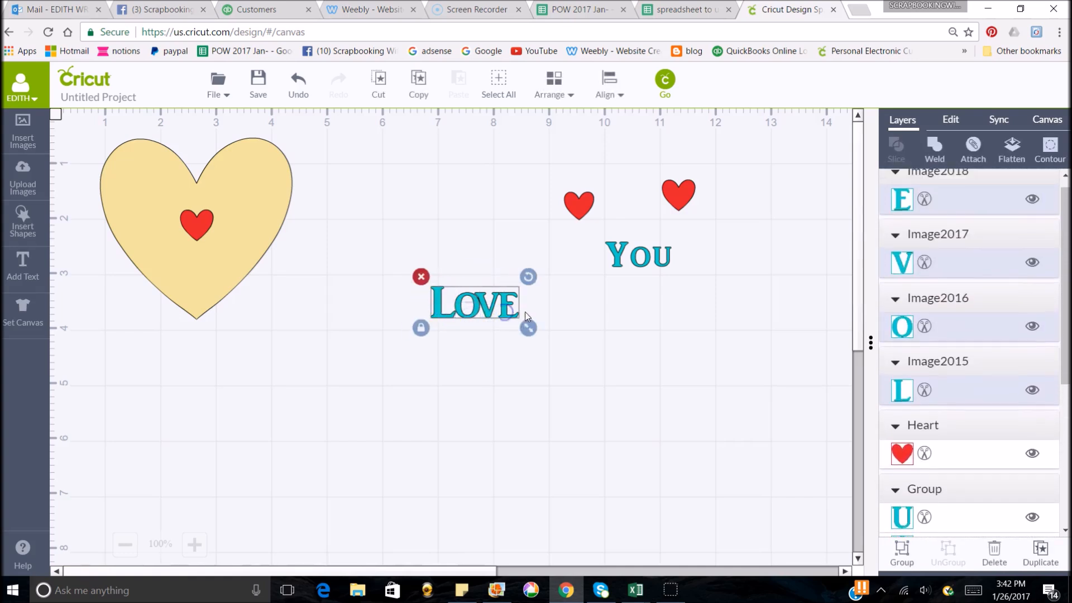
pyautogui.click(942, 149)
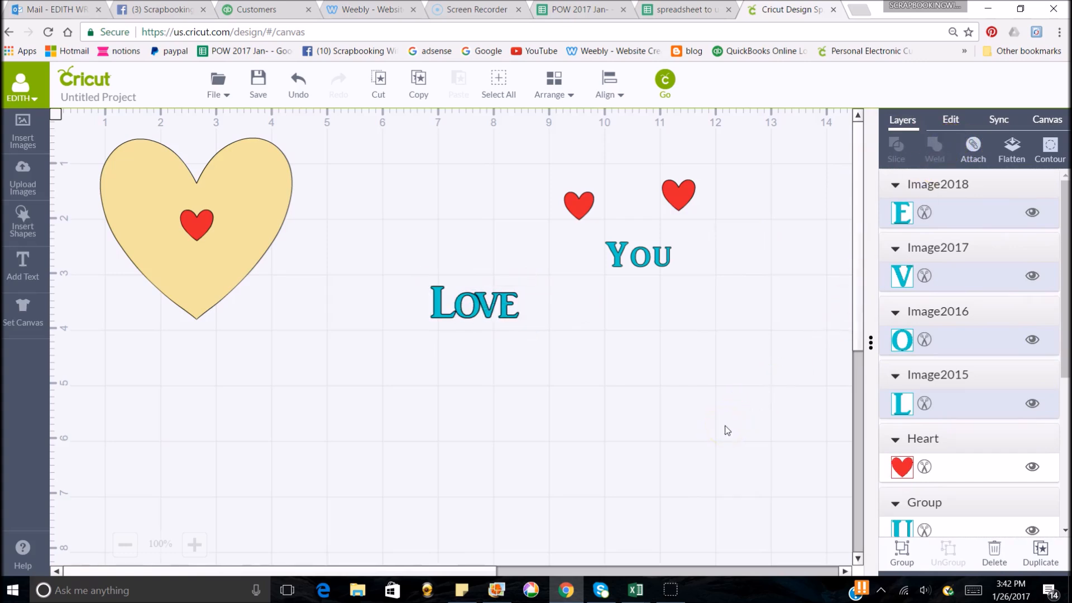
pyautogui.moveTo(491, 316)
pyautogui.mouseDown()
pyautogui.moveTo(543, 356)
pyautogui.moveTo(477, 306)
pyautogui.mouseUp()
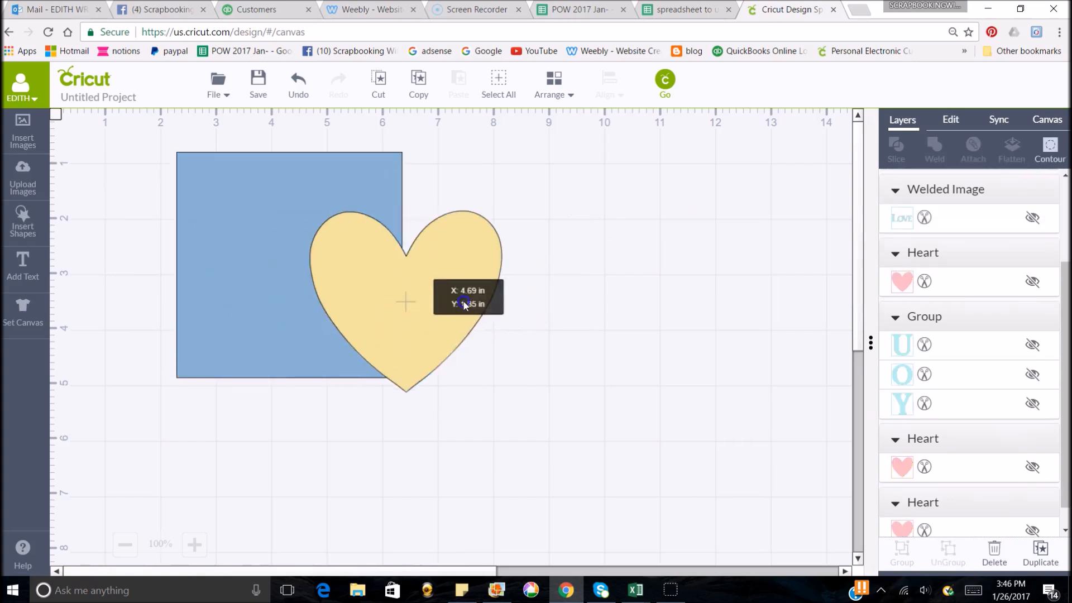
# - Enlarge the blue square to about 4.7 inches wide and place the yellow heart centred on top of it
pyautogui.moveTo(420, 300); pyautogui.dragTo(558, 286)
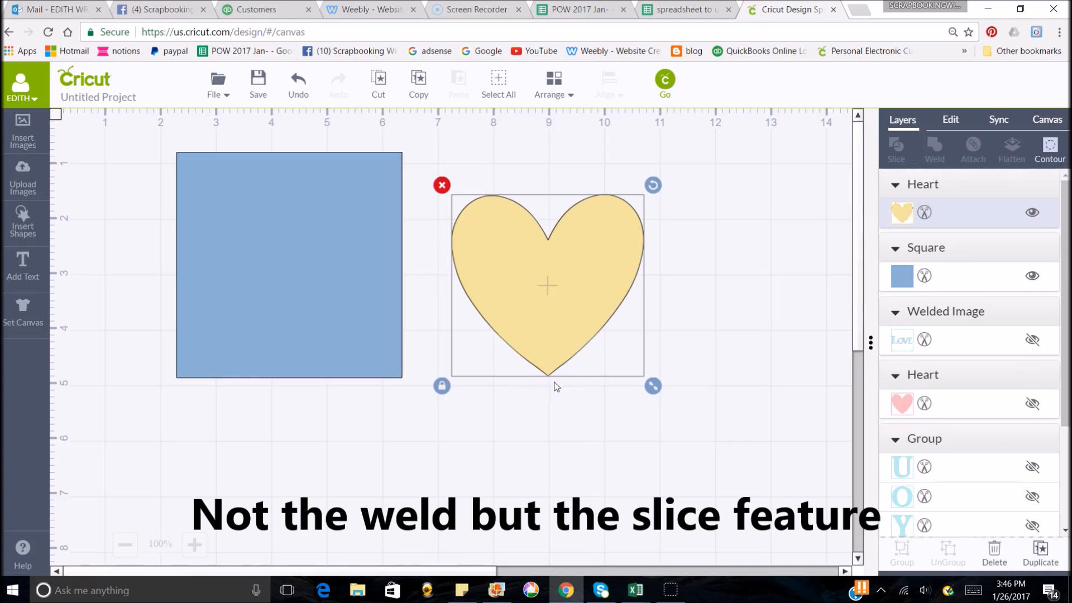
pyautogui.click(238, 230)
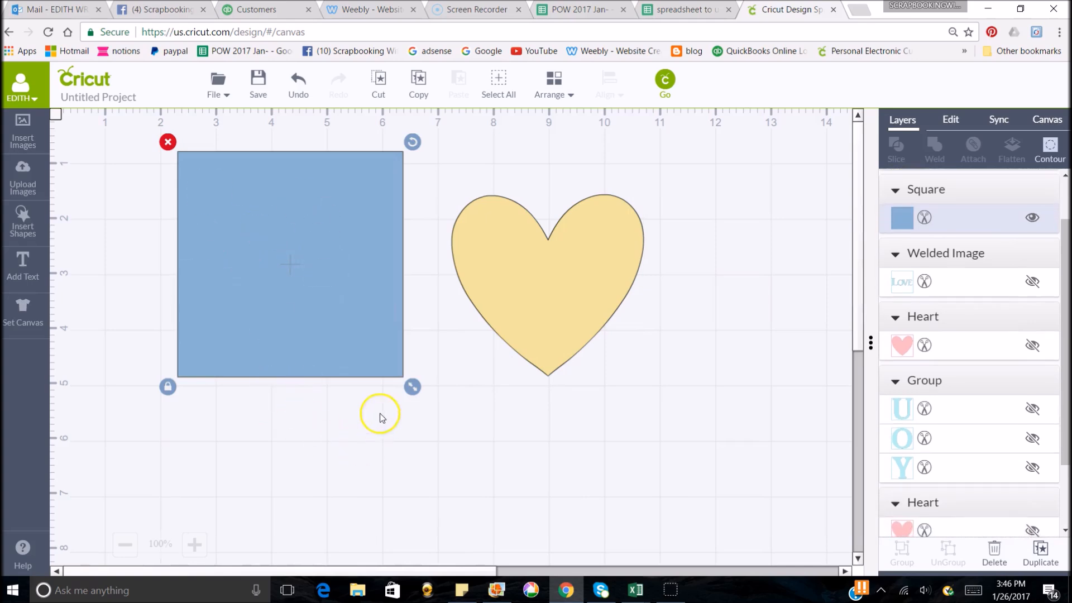
pyautogui.moveTo(412, 386); pyautogui.dragTo(445, 471)
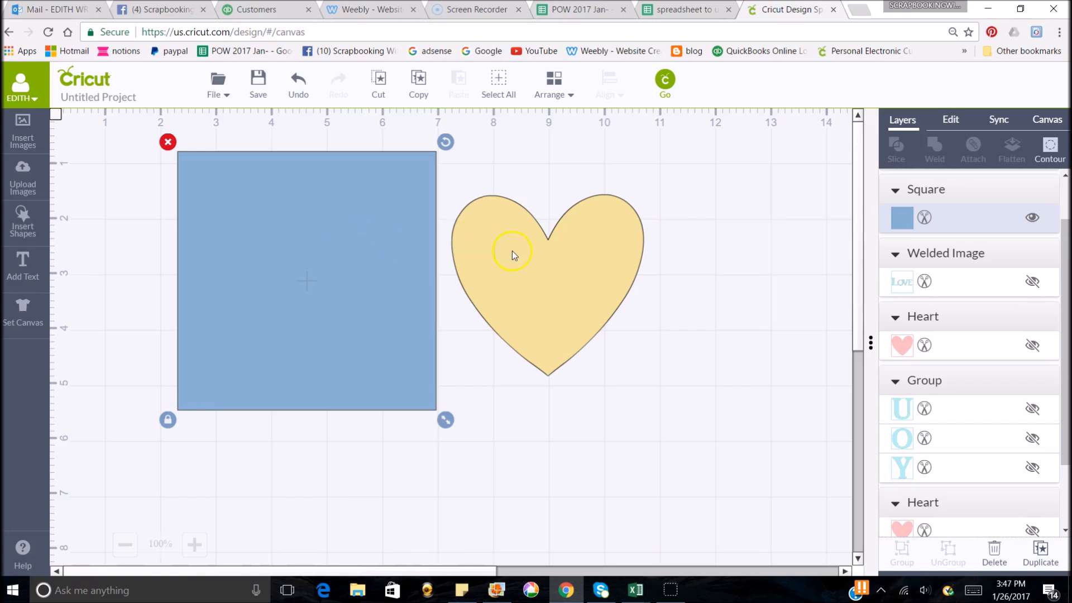
pyautogui.click(546, 258)
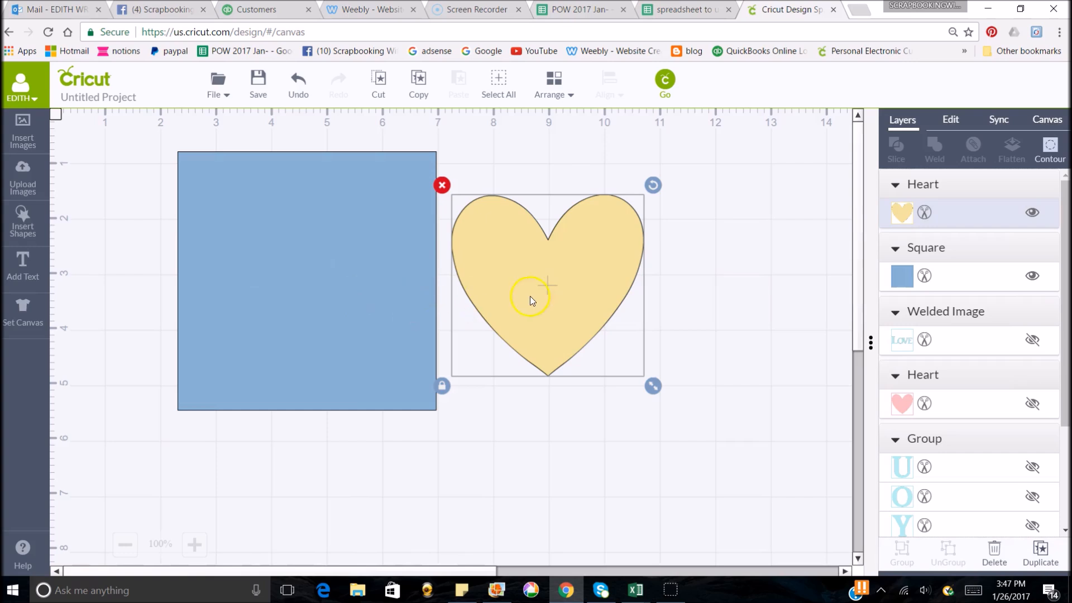
pyautogui.moveTo(570, 289); pyautogui.dragTo(326, 285)
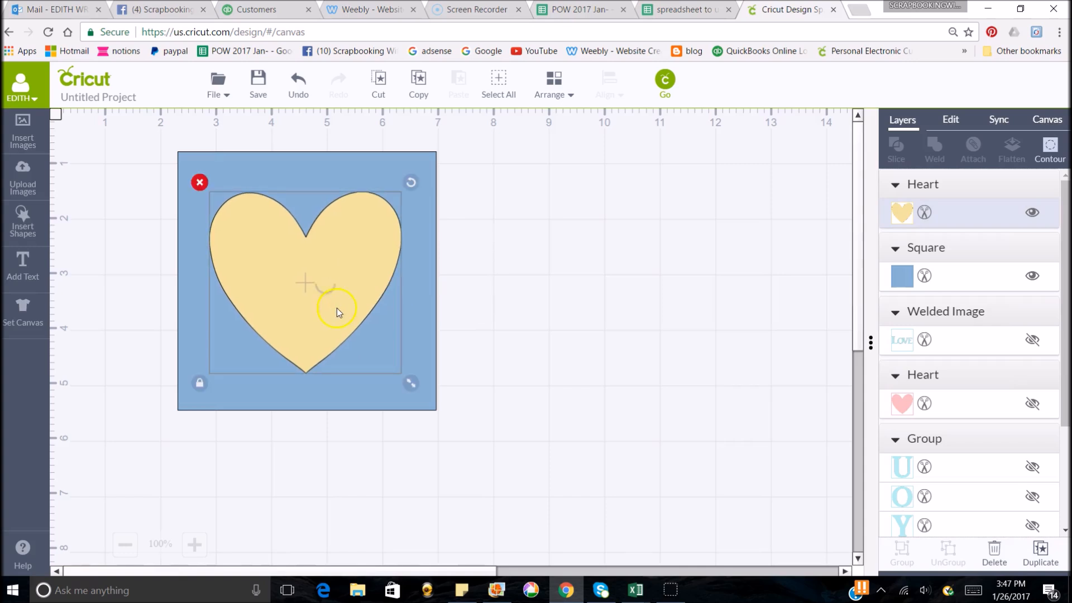
# - Select both the yellow heart and the blue square and slice them
pyautogui.click(579, 370)
pyautogui.click(423, 356)
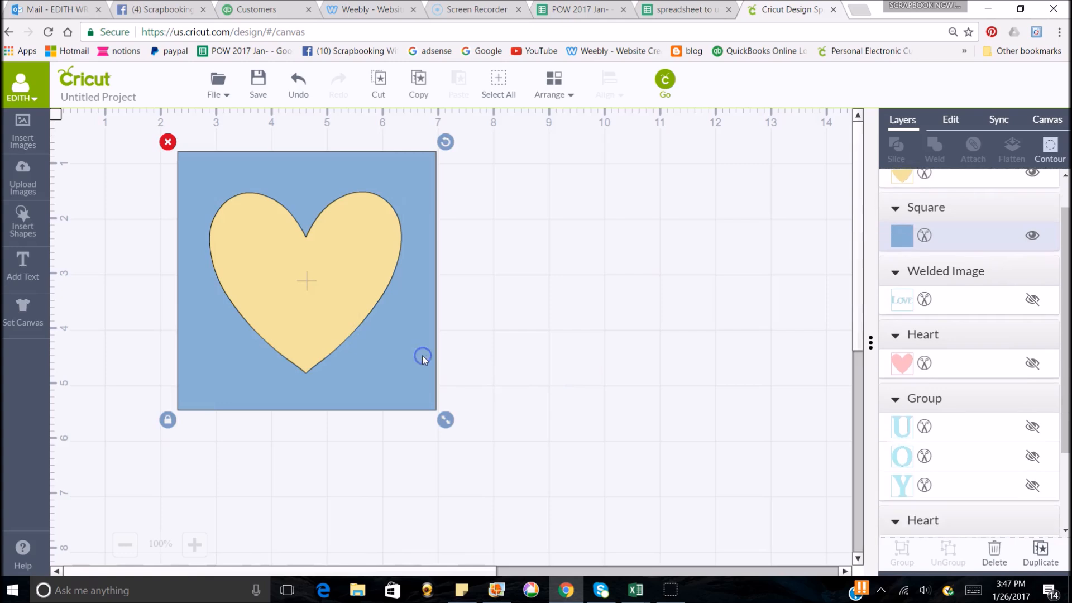
pyautogui.click(448, 350)
pyautogui.click(304, 292)
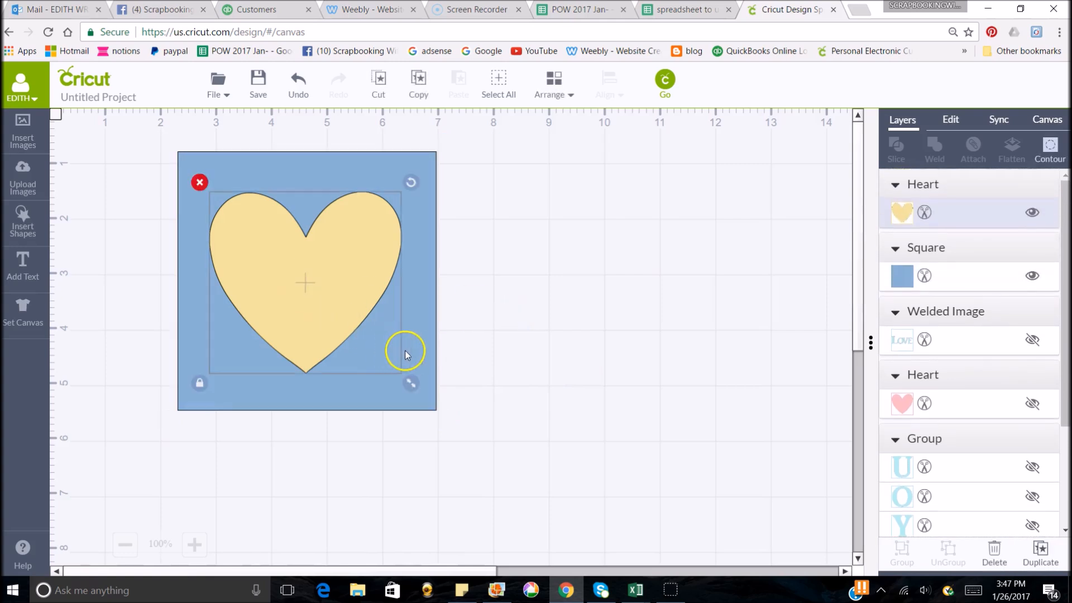
pyautogui.keyDown('shift'); pyautogui.click(421, 335); pyautogui.keyUp('shift')
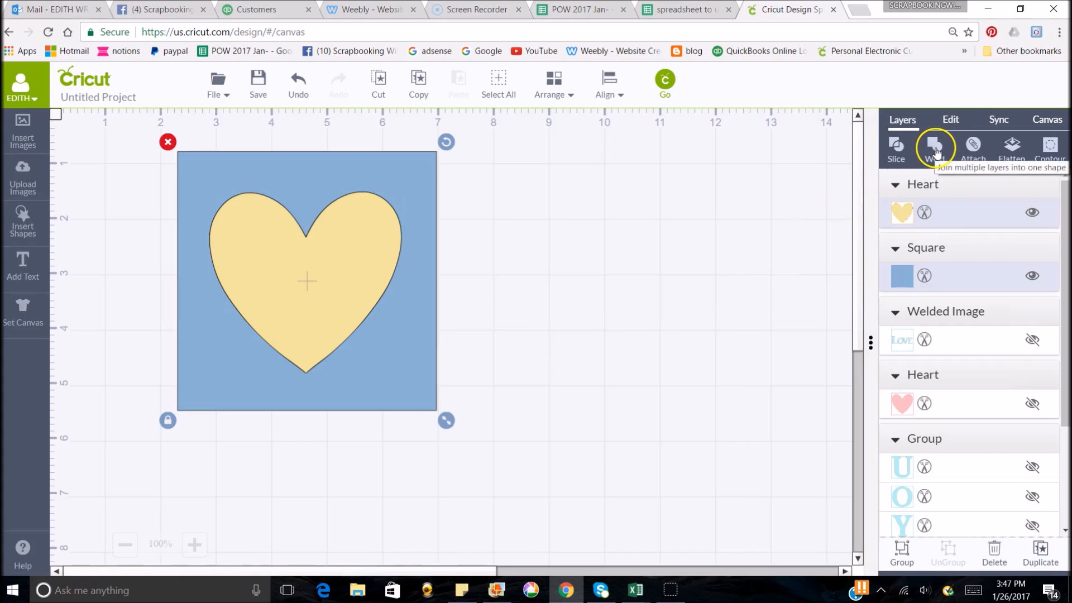
pyautogui.click(898, 150)
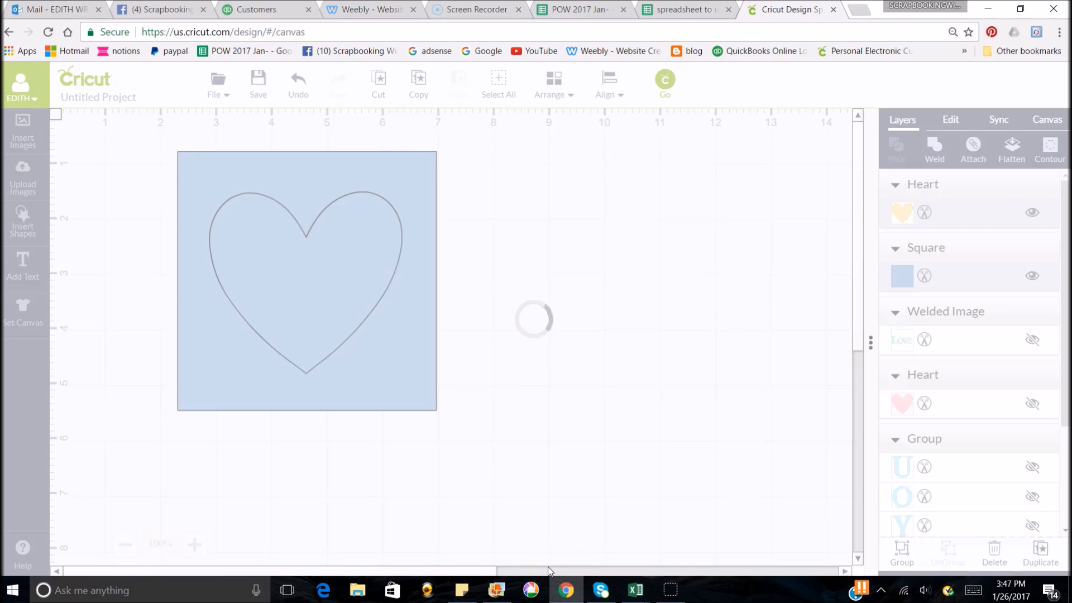
# - Separate the sliced pieces by moving the blue and yellow hearts to the right of the square with the heart cutout
pyautogui.moveTo(317, 302); pyautogui.dragTo(651, 263)
pyautogui.moveTo(327, 302); pyautogui.dragTo(740, 454)
pyautogui.moveTo(385, 370)
pyautogui.mouseDown()
pyautogui.moveTo(397, 351)
pyautogui.moveTo(390, 373)
pyautogui.mouseUp()
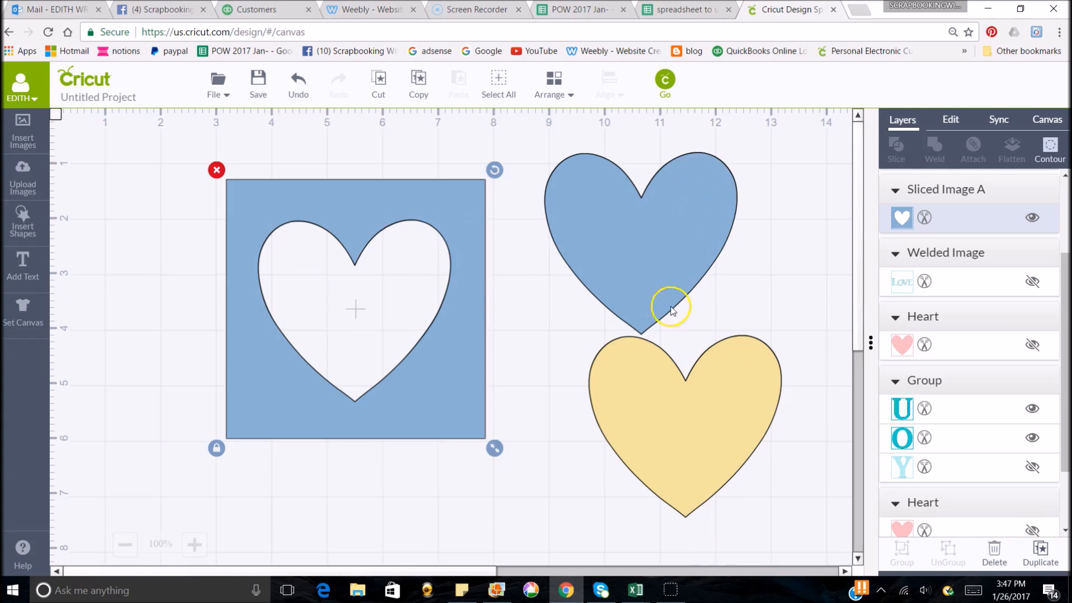
pyautogui.moveTo(330, 201); pyautogui.dragTo(244, 185)
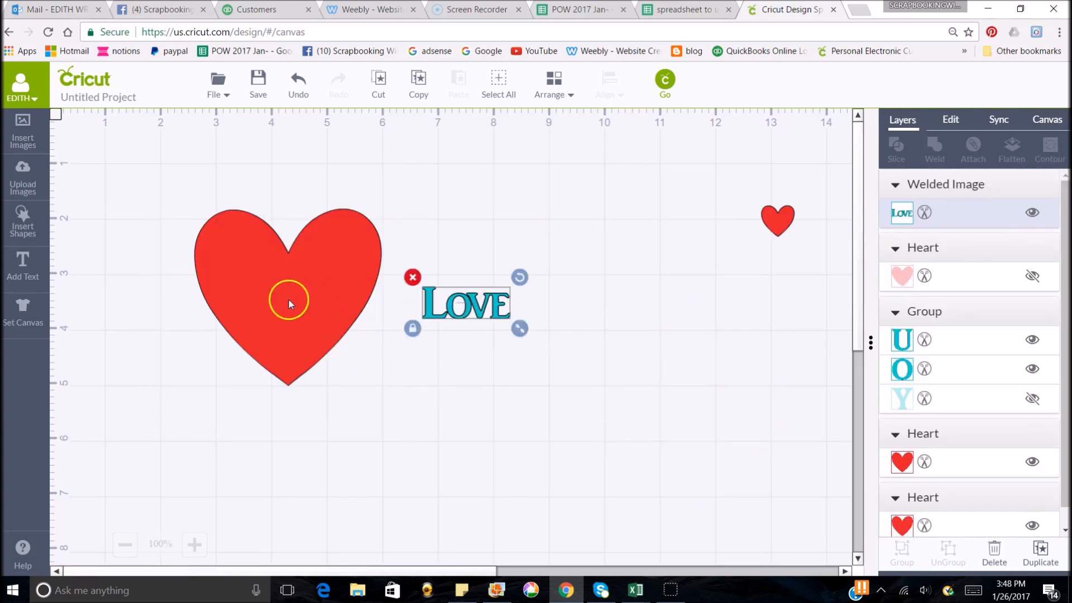
# - Reposition and slightly enlarge the big red heart, and place the welded word "Love" in its middle
pyautogui.moveTo(287, 299); pyautogui.dragTo(298, 244)
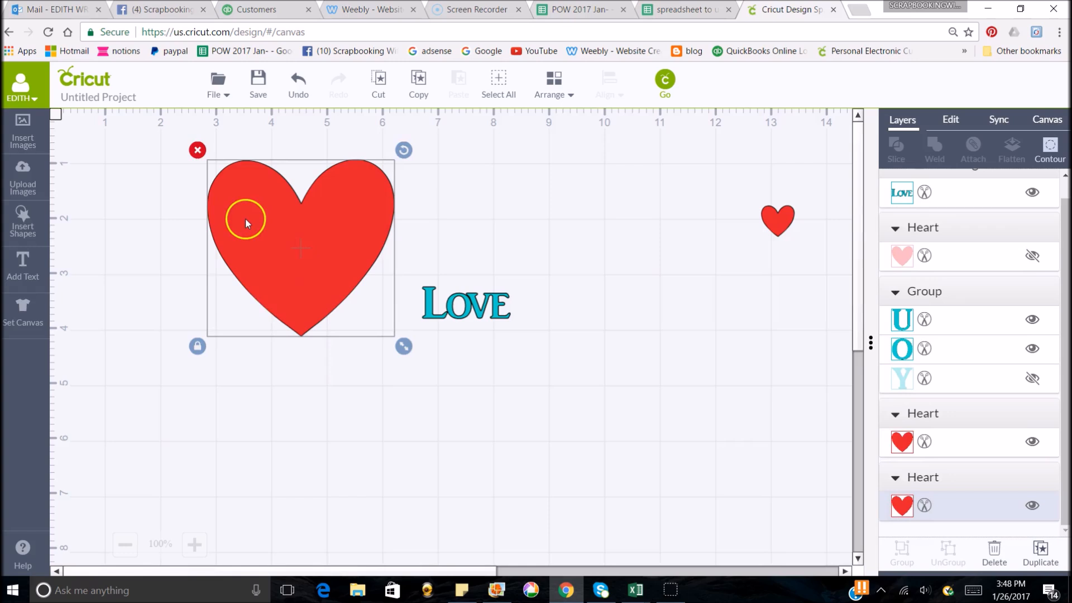
pyautogui.moveTo(337, 288); pyautogui.dragTo(299, 298)
pyautogui.moveTo(392, 367); pyautogui.dragTo(413, 387)
pyautogui.moveTo(493, 310); pyautogui.dragTo(307, 278)
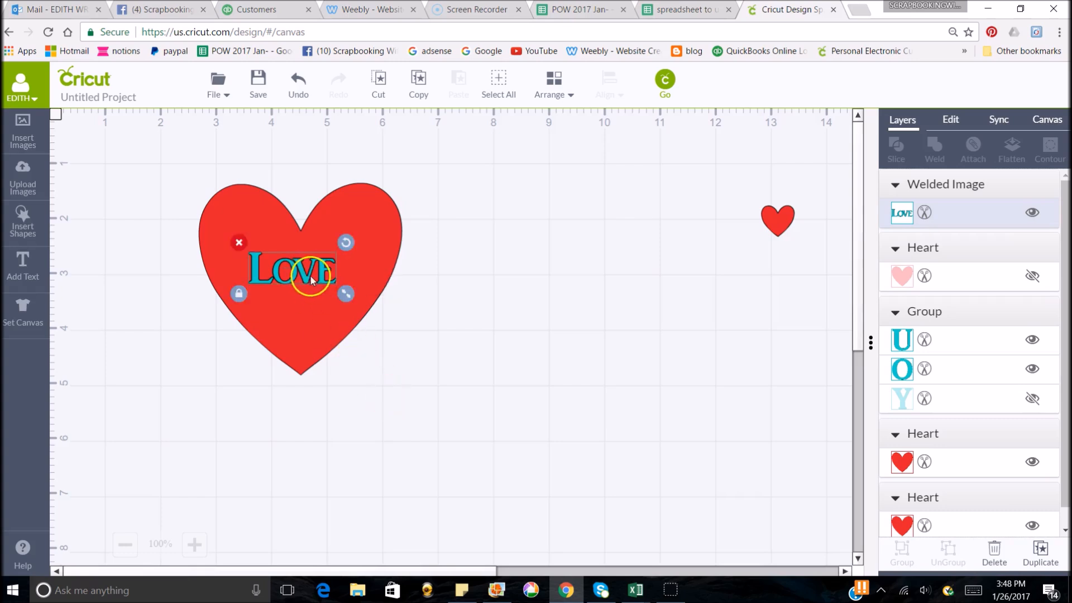
# - Attach the welded "Love" to the big red heart and move the attached set slightly to the right
pyautogui.click(383, 256)
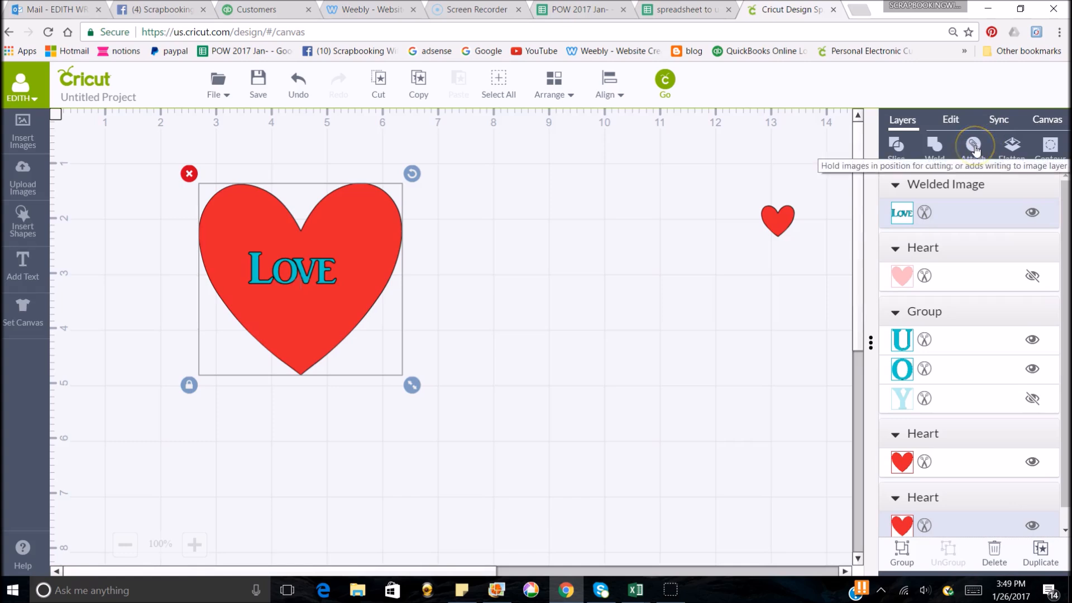
pyautogui.click(973, 147)
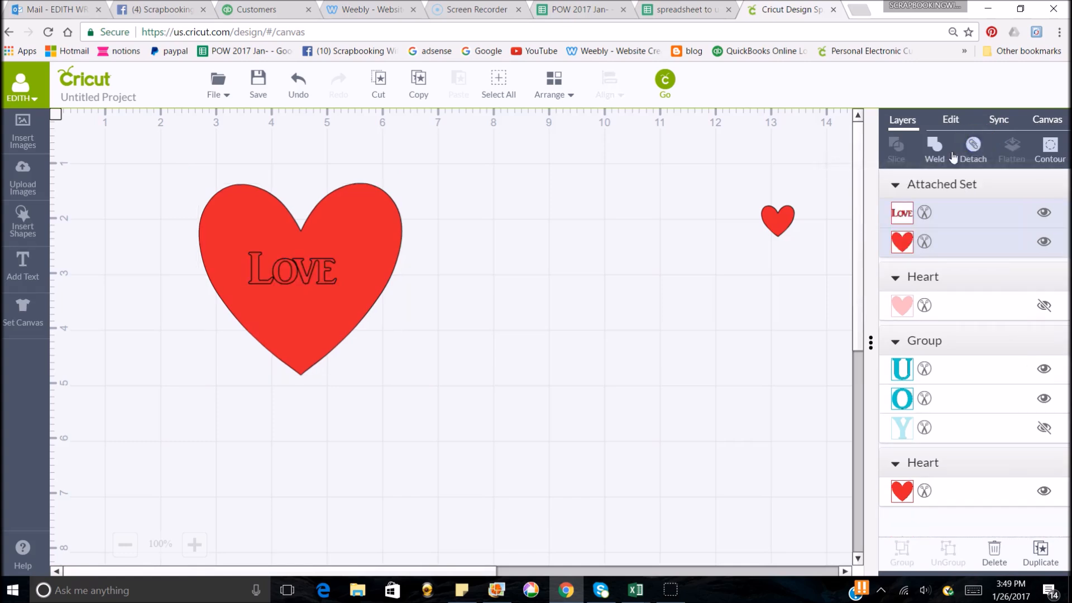
pyautogui.moveTo(360, 280); pyautogui.dragTo(389, 285)
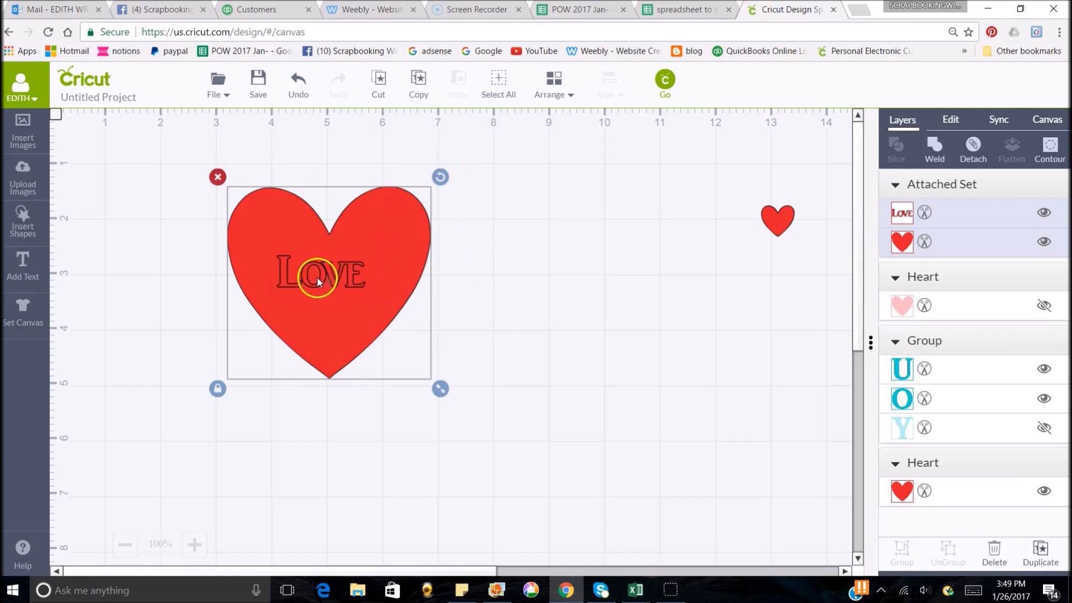
# - Change the attached "Love" layer from Cut to Write with the Black, 0.3 Tip pen
pyautogui.click(924, 214)
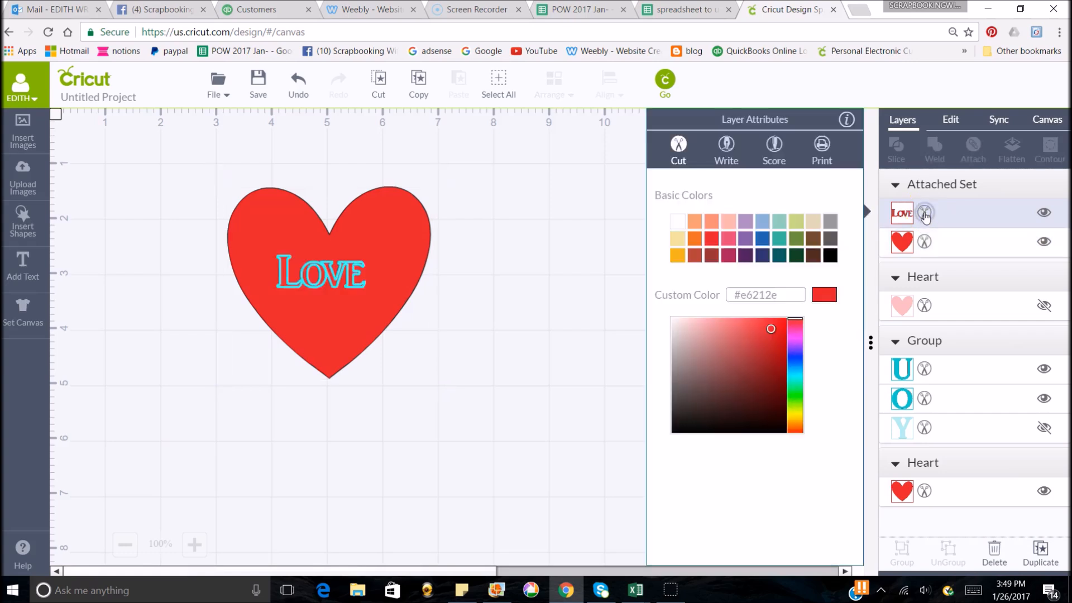
pyautogui.click(726, 147)
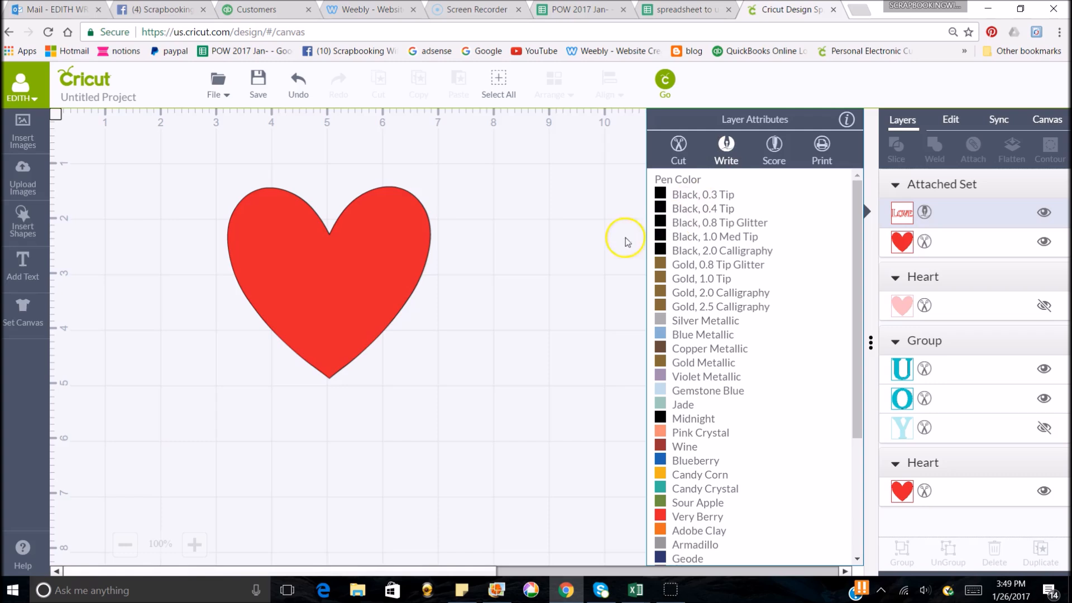
pyautogui.click(658, 194)
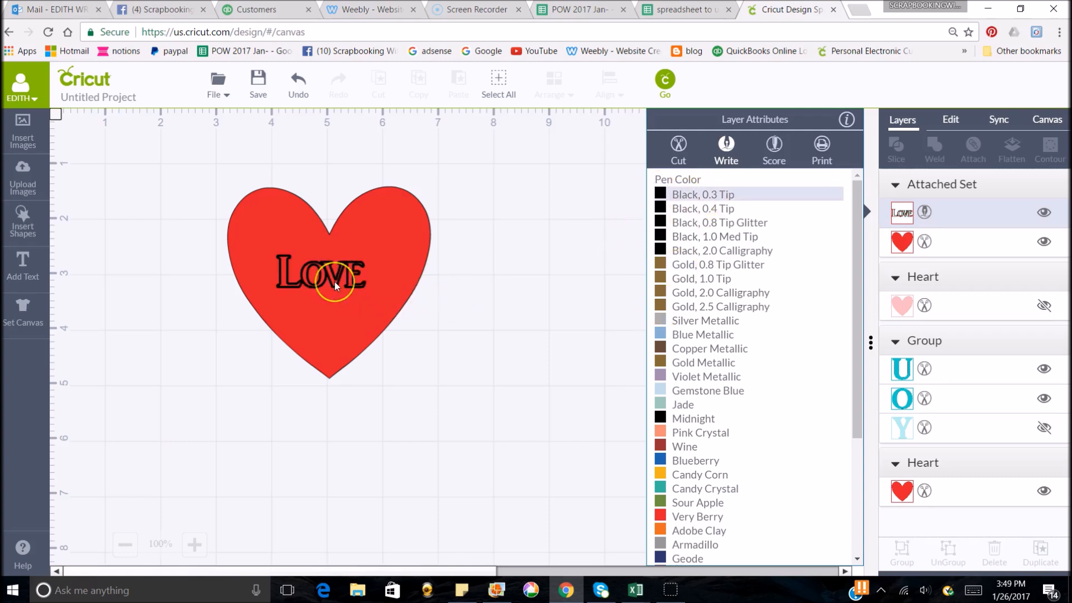
# - Close the pen colour list and move the attached heart and "Love" set further to the right
pyautogui.click(483, 316)
pyautogui.click(370, 236)
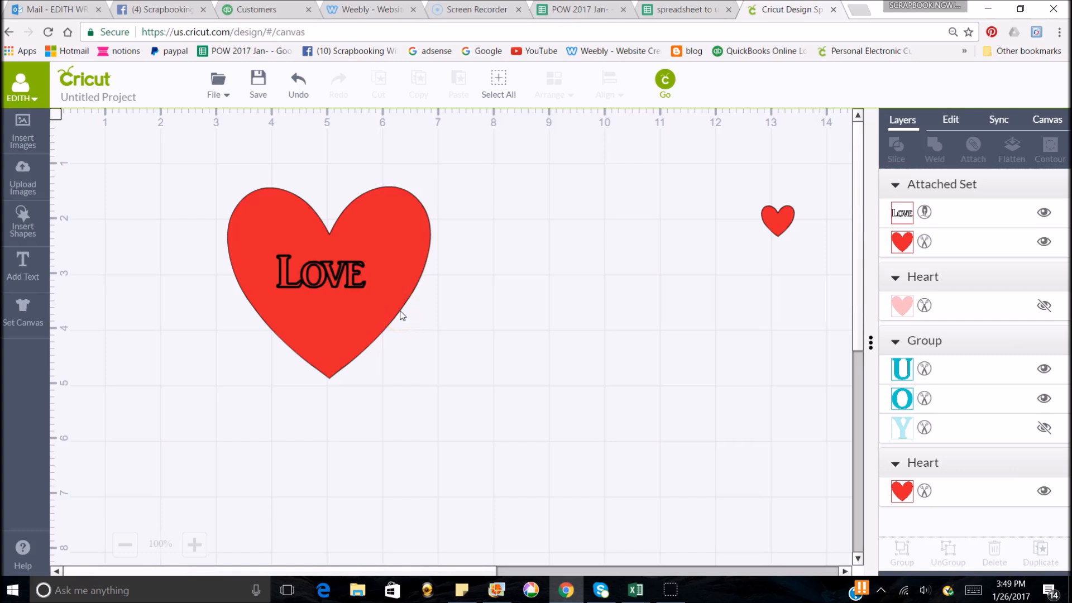
pyautogui.moveTo(407, 246); pyautogui.dragTo(474, 247)
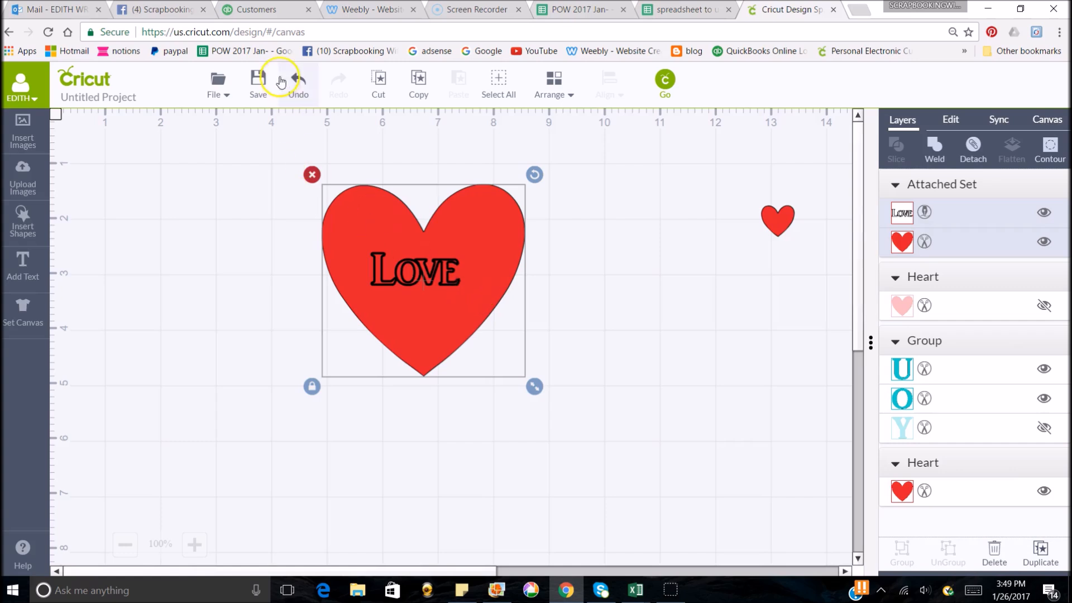
# - Undo the moves, the pen setting and the attachment, back to the separate welded "Love" and big red heart
pyautogui.click(295, 88)
pyautogui.click(296, 90)
pyautogui.click(296, 89)
pyautogui.click(295, 89)
pyautogui.click(296, 90)
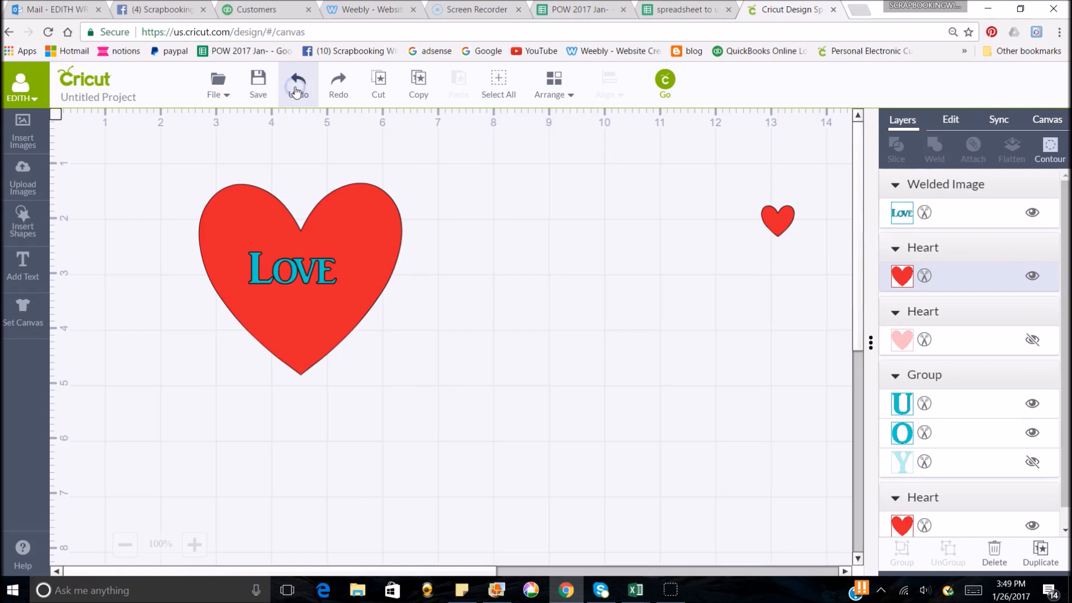
pyautogui.click(296, 90)
# - Enlarge the welded "Love" so it spans most of the big red heart's width, and recentre it on the heart
pyautogui.click(295, 259)
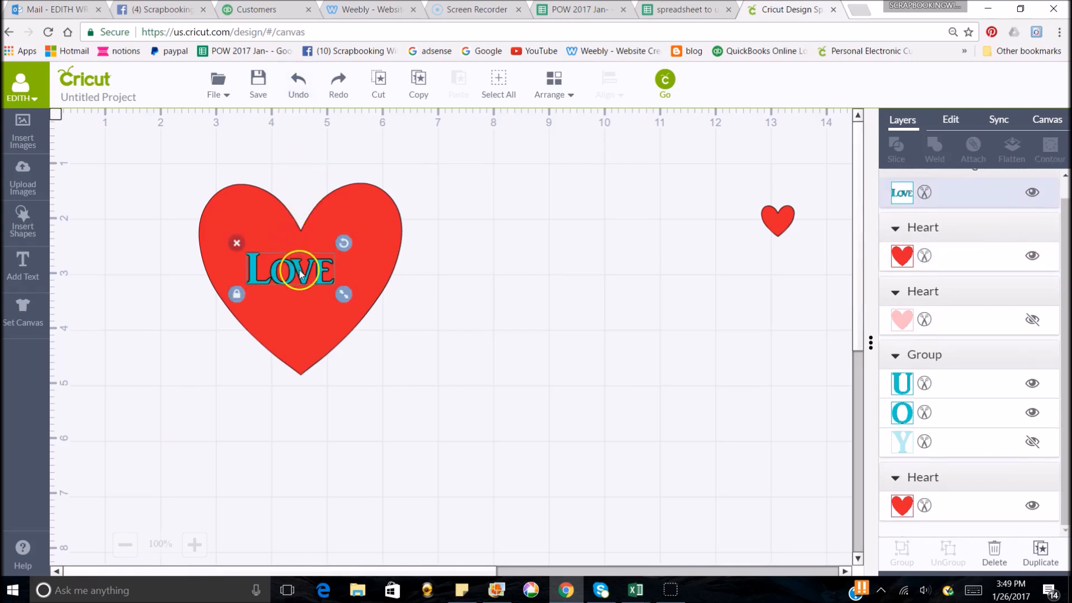
pyautogui.click(301, 297)
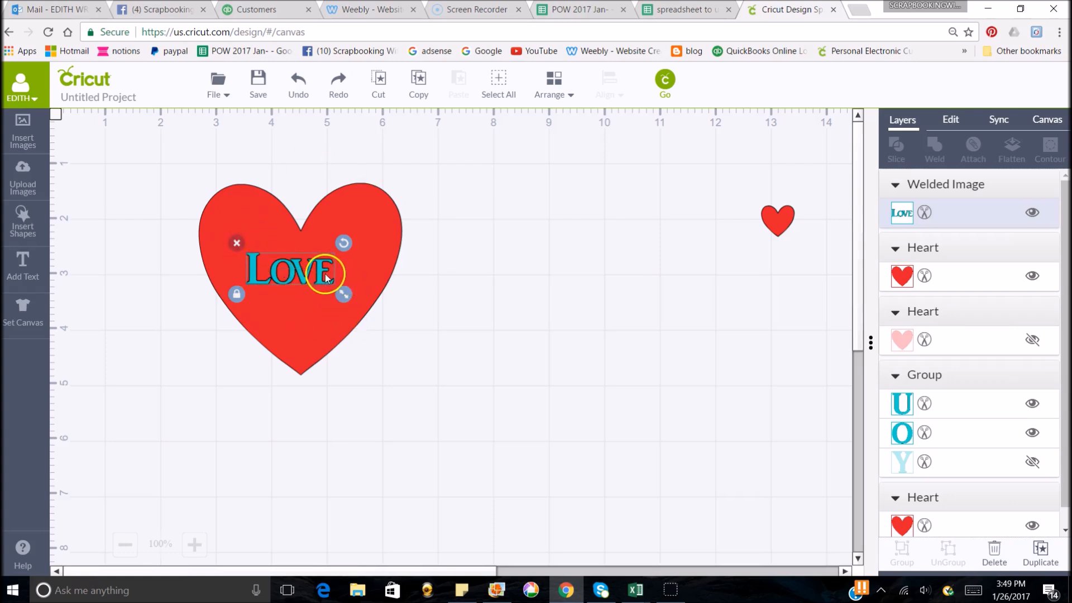
pyautogui.moveTo(323, 276); pyautogui.dragTo(391, 307)
pyautogui.moveTo(318, 290); pyautogui.dragTo(297, 280)
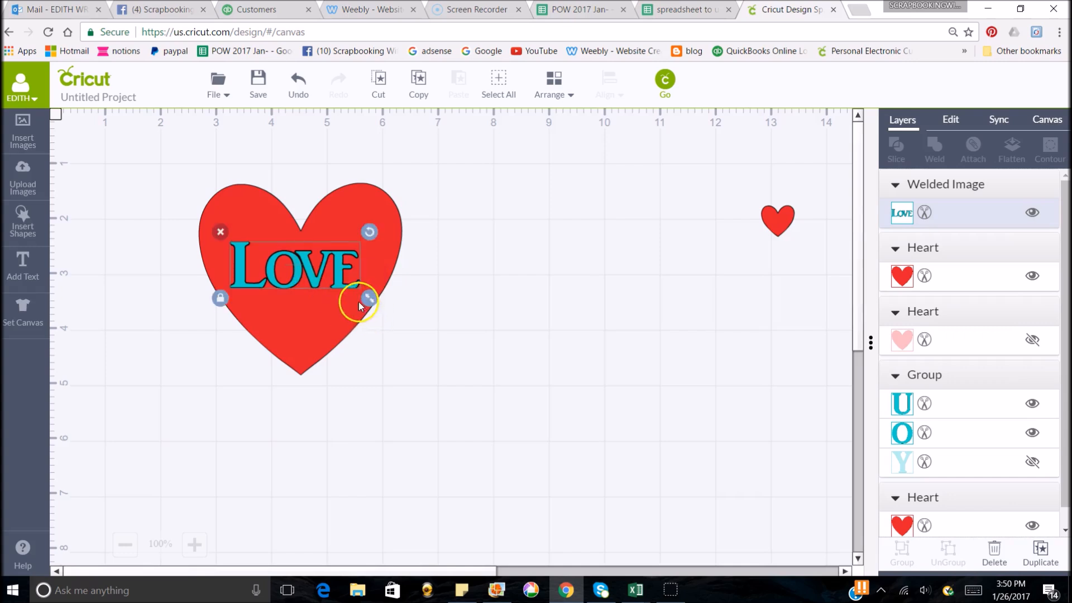
pyautogui.moveTo(316, 282); pyautogui.dragTo(318, 282)
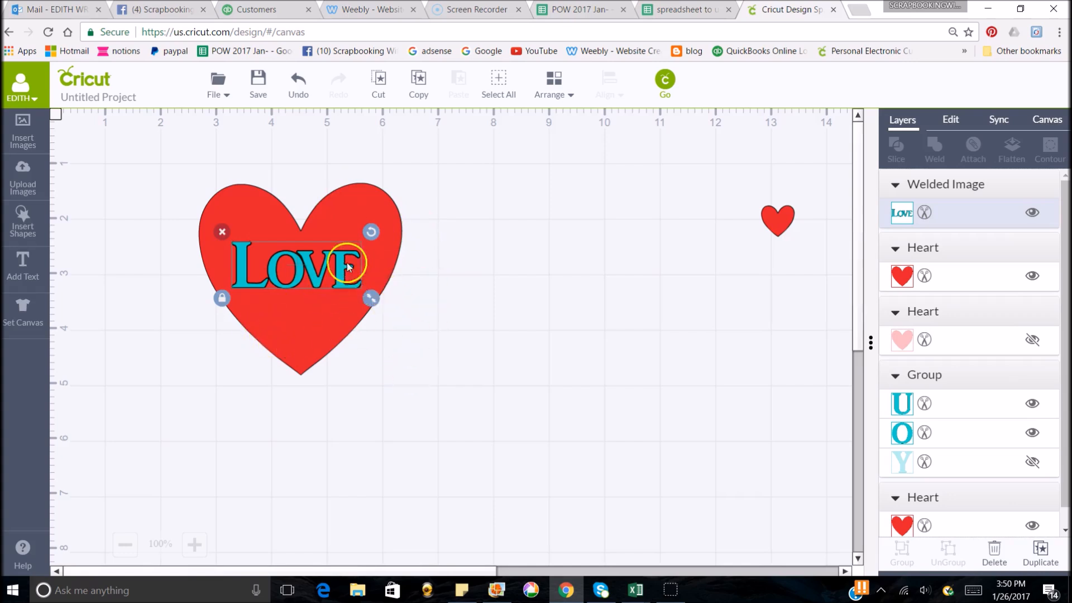
# - Slice the word "Love" out of the big red heart and move the cut heart to the right of the lettering
pyautogui.keyDown('shift'); pyautogui.click(317, 324); pyautogui.keyUp('shift')
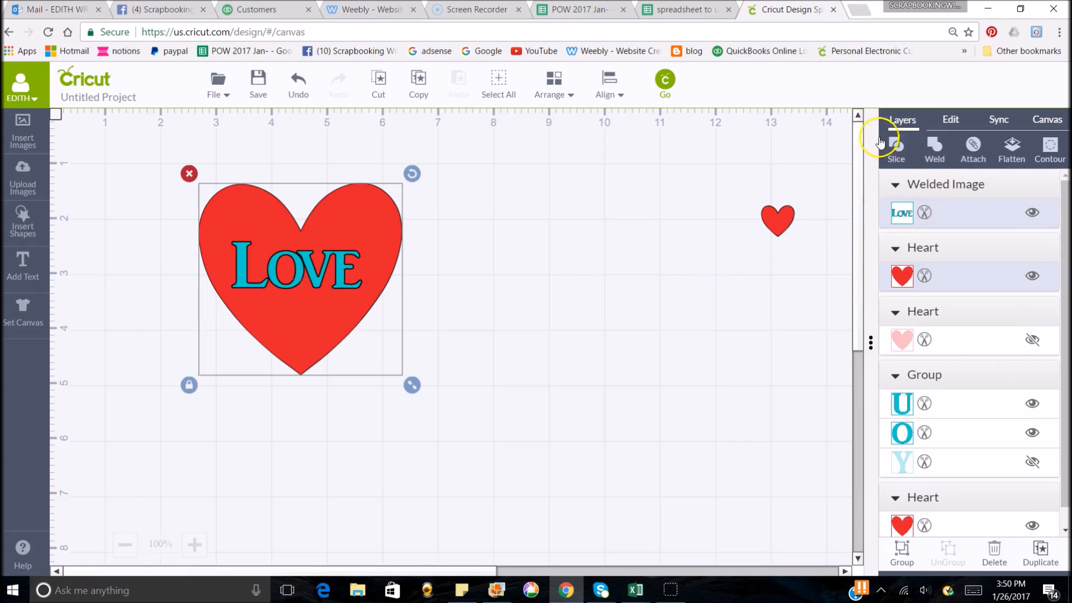
pyautogui.click(897, 148)
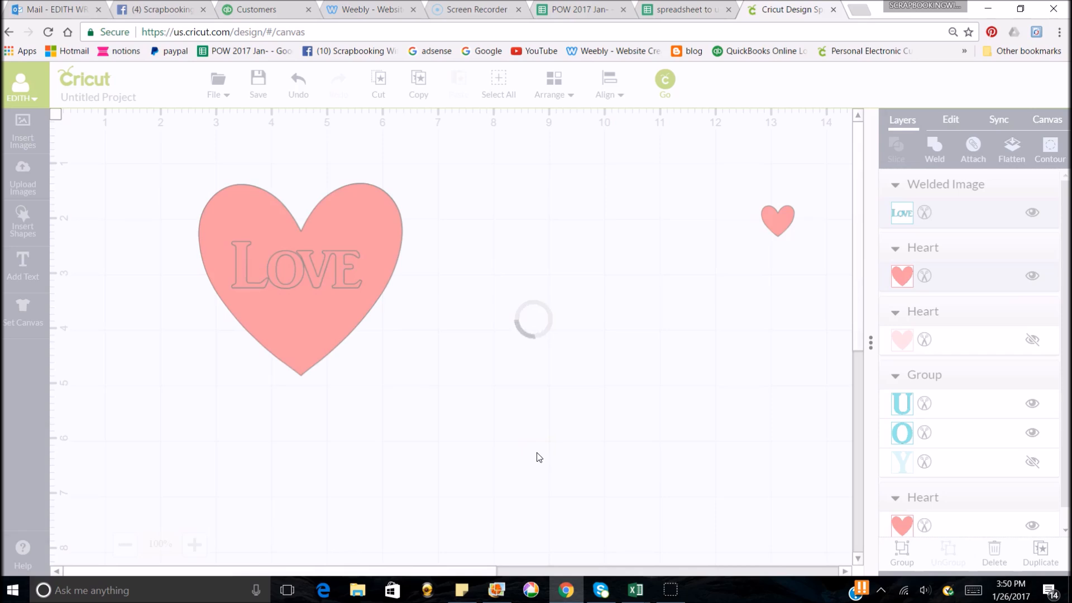
pyautogui.moveTo(310, 313); pyautogui.dragTo(545, 281)
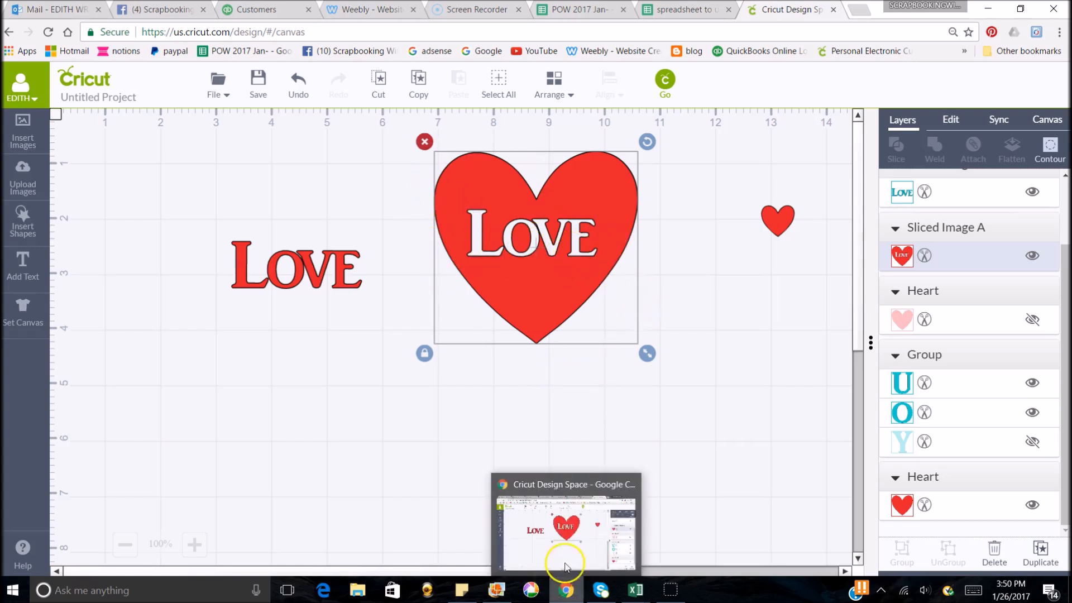
pyautogui.moveTo(564, 301)
pyautogui.mouseDown()
pyautogui.moveTo(564, 366)
pyautogui.moveTo(566, 317)
pyautogui.mouseUp()
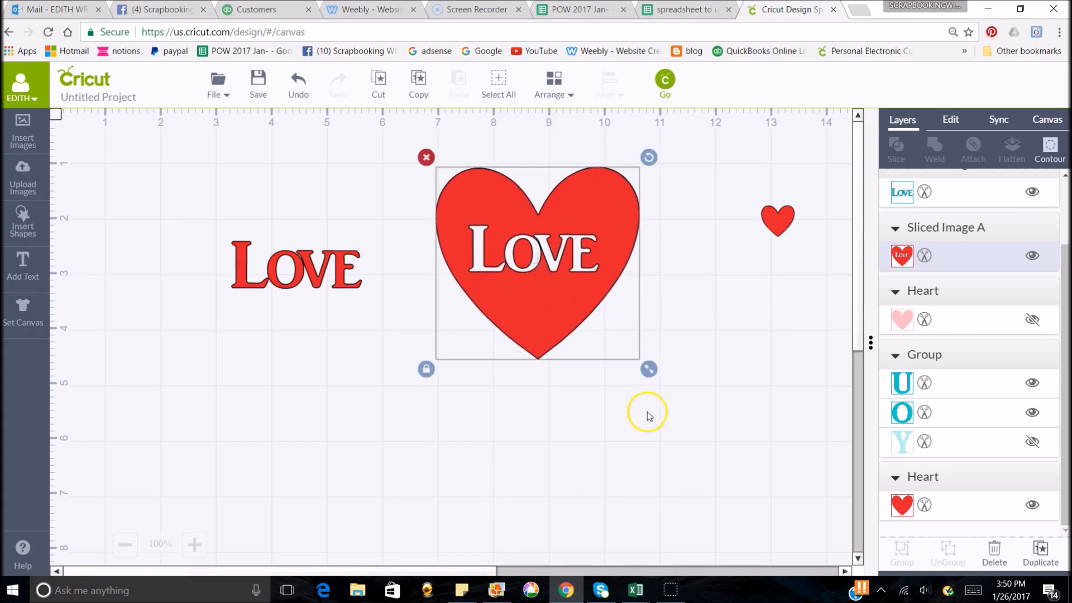
pyautogui.click(724, 334)
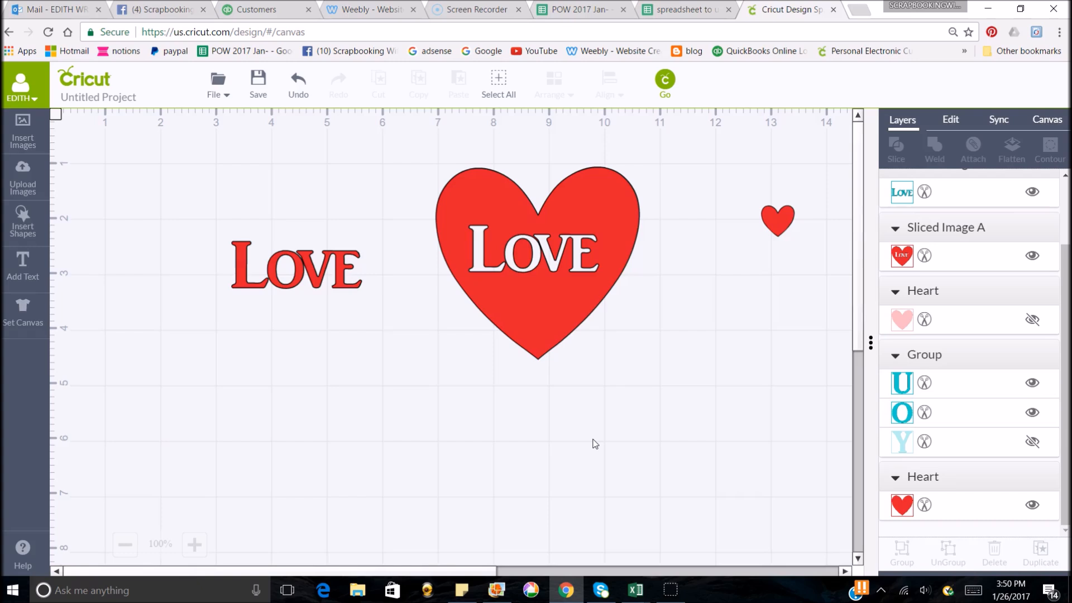
# - Delete the small red heart and the big red heart with the "Love" cutout
pyautogui.click(774, 229)
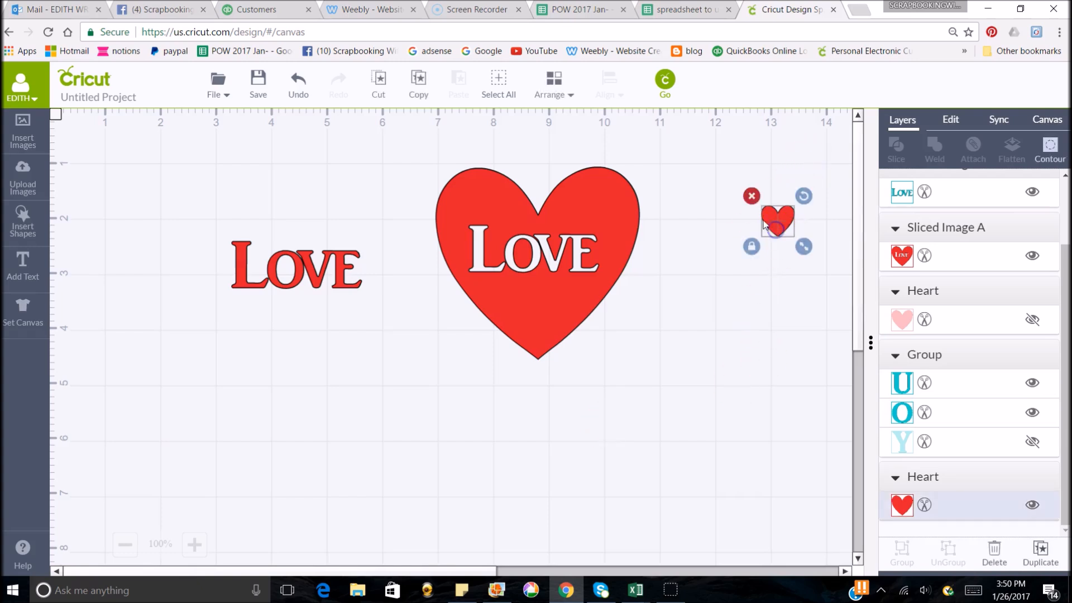
pyautogui.click(752, 196)
pyautogui.click(559, 216)
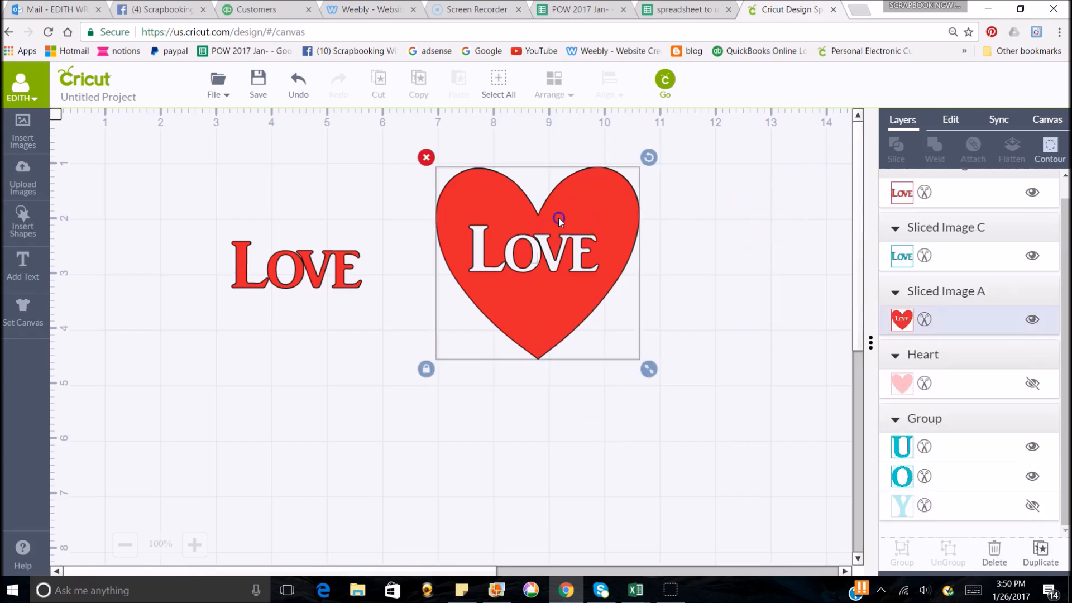
pyautogui.click(424, 157)
# - Delete the red sliced "Love" and the turquoise "Love" beneath it
pyautogui.click(316, 256)
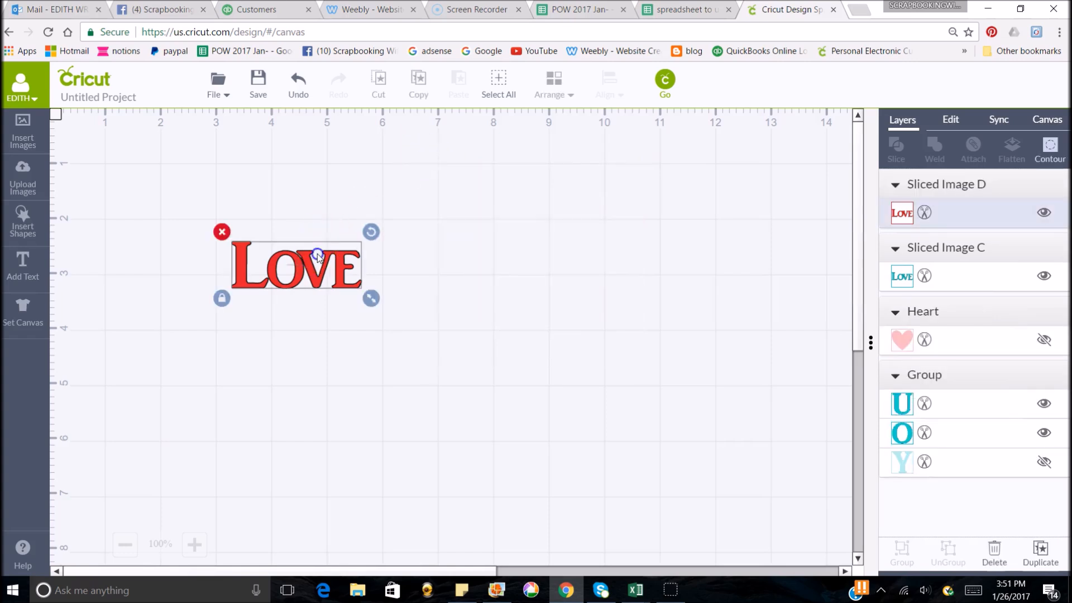
pyautogui.click(220, 232)
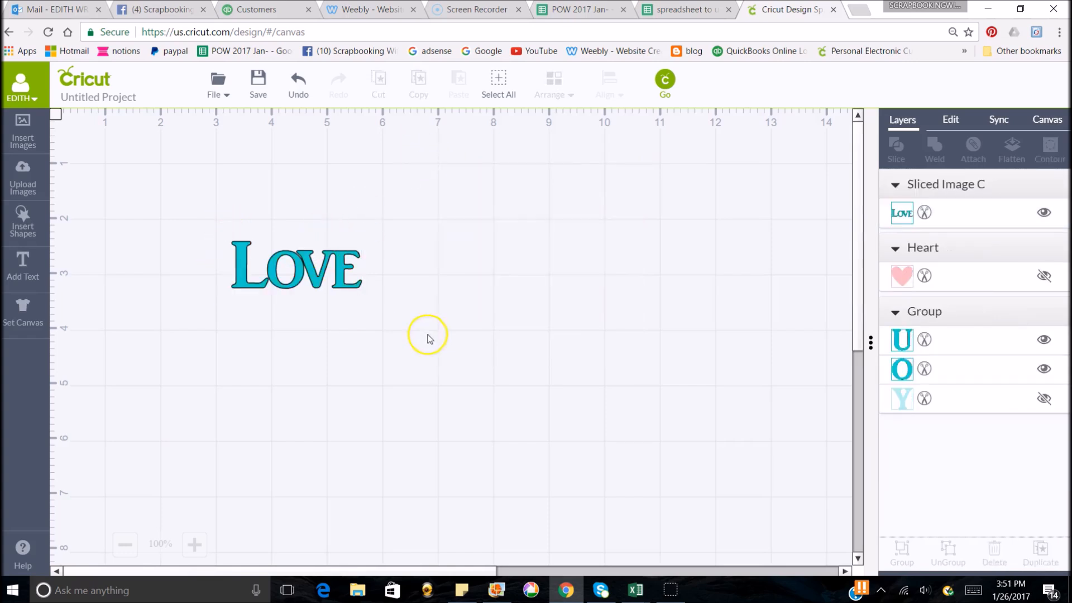
pyautogui.click(285, 285)
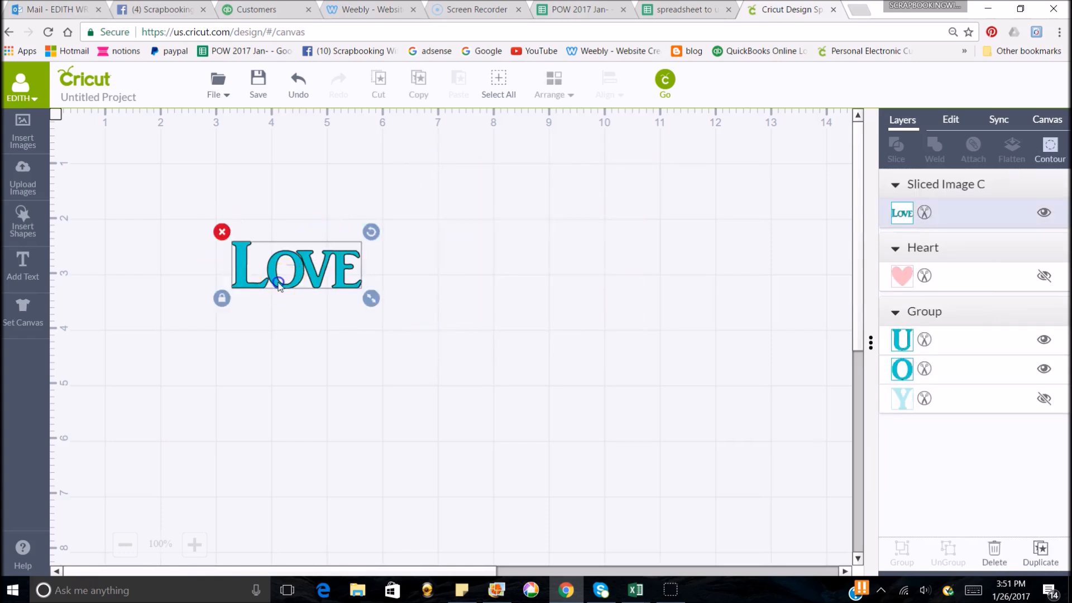
pyautogui.click(221, 233)
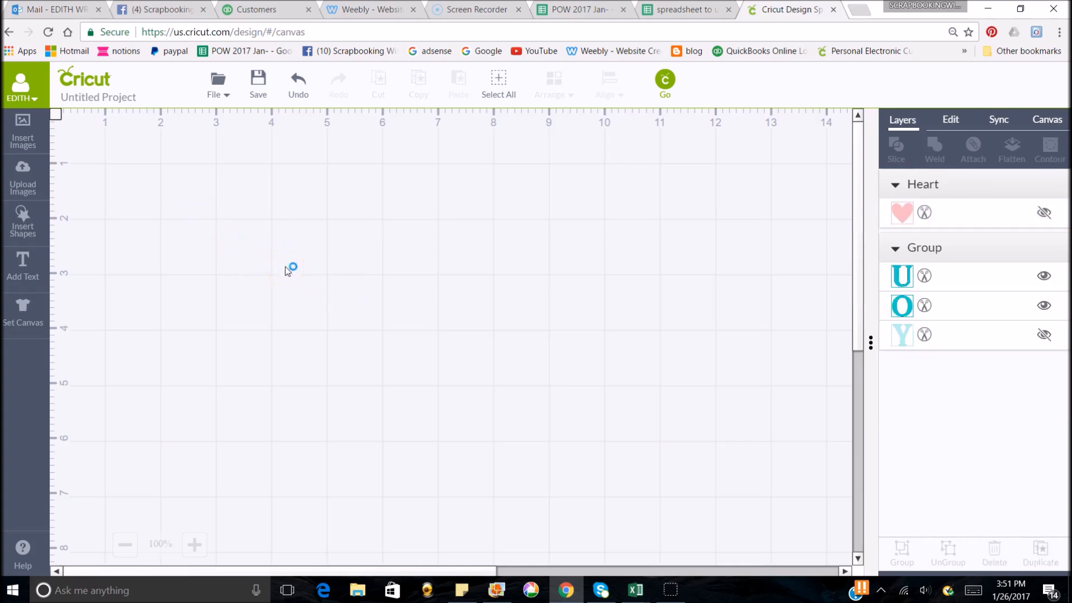